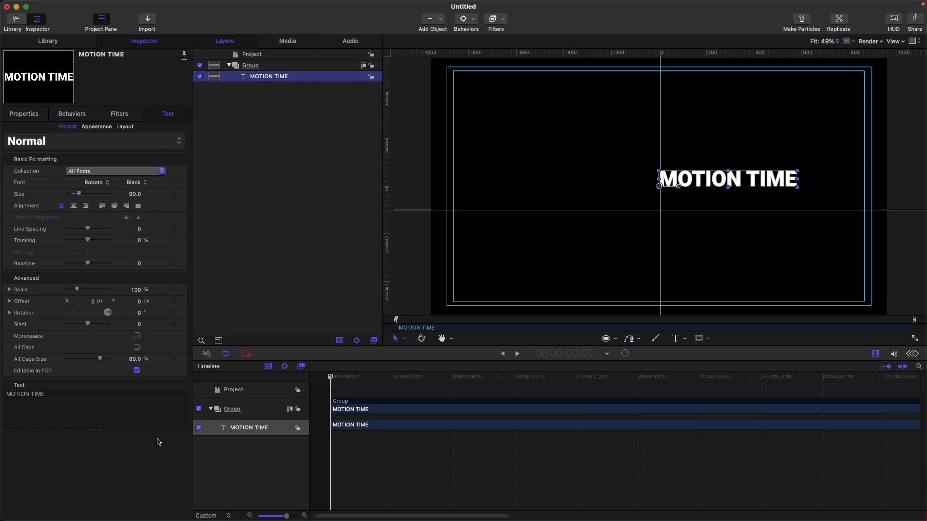
Step: Change the title text to "YOUR TEXT GOES HERE" and move its group to the lower-left part of the canvas
drag(82, 405, 1, 389)
text(YOU)
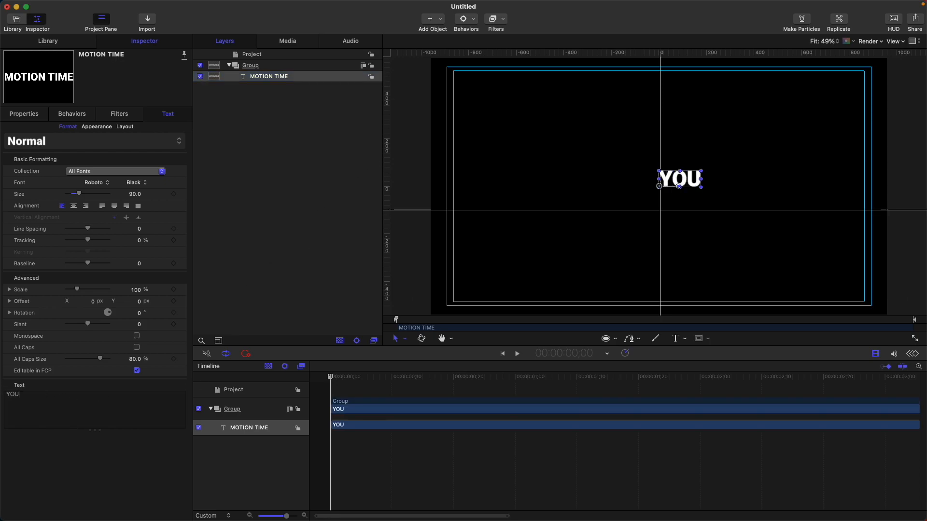
text(R TEXT GOES HERE)
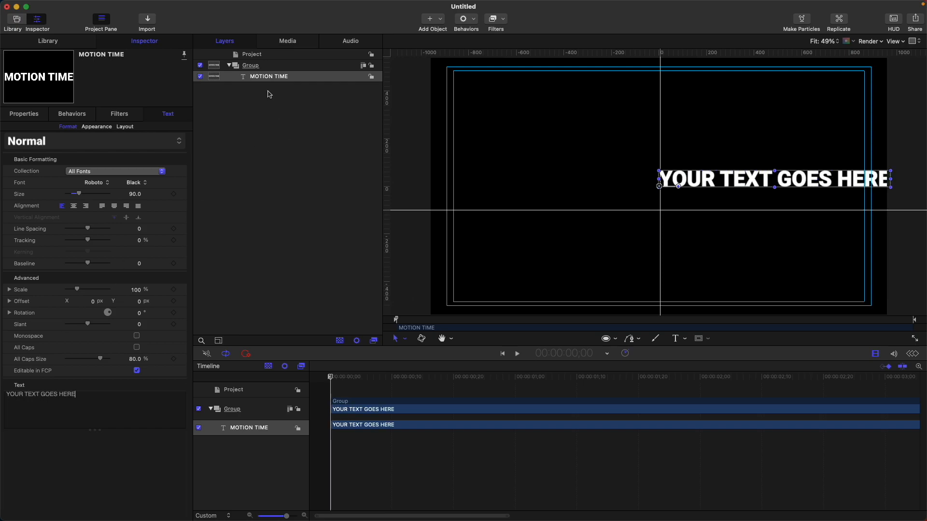
click(273, 67)
drag(802, 192, 608, 275)
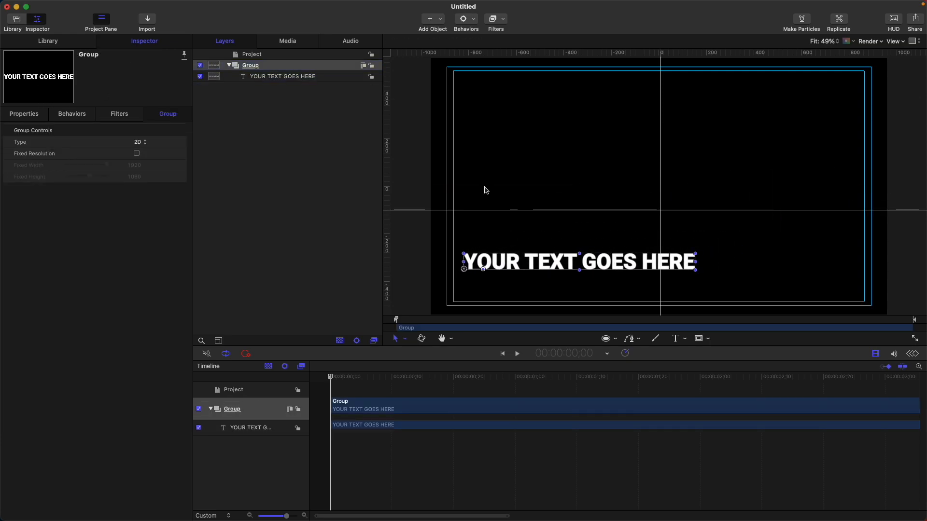
Step: Apply the Sequence Text behavior from the Text Animation category to the text layer
click(269, 77)
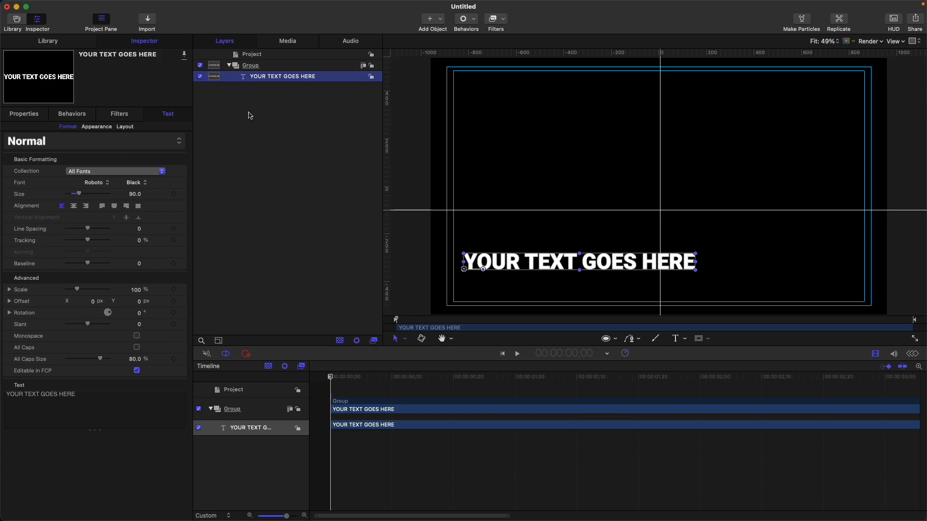
click(471, 21)
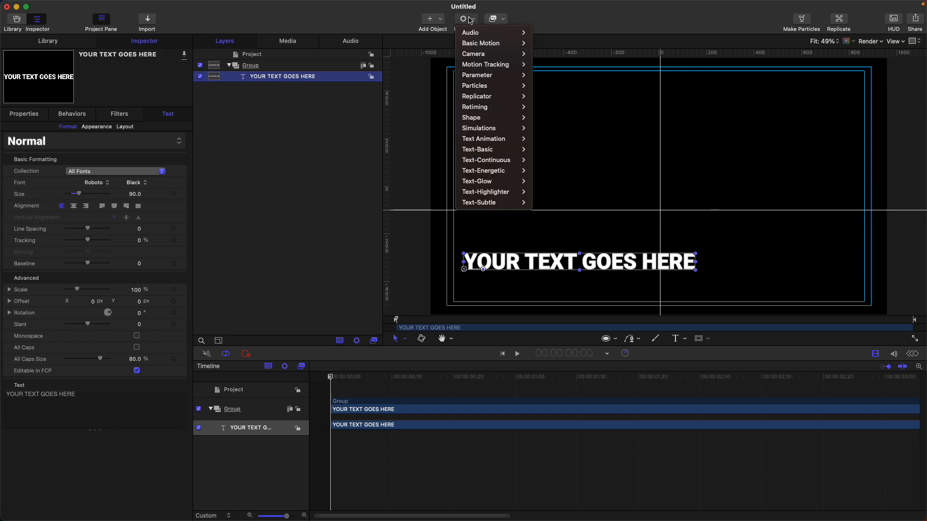
mouse_move(493, 140)
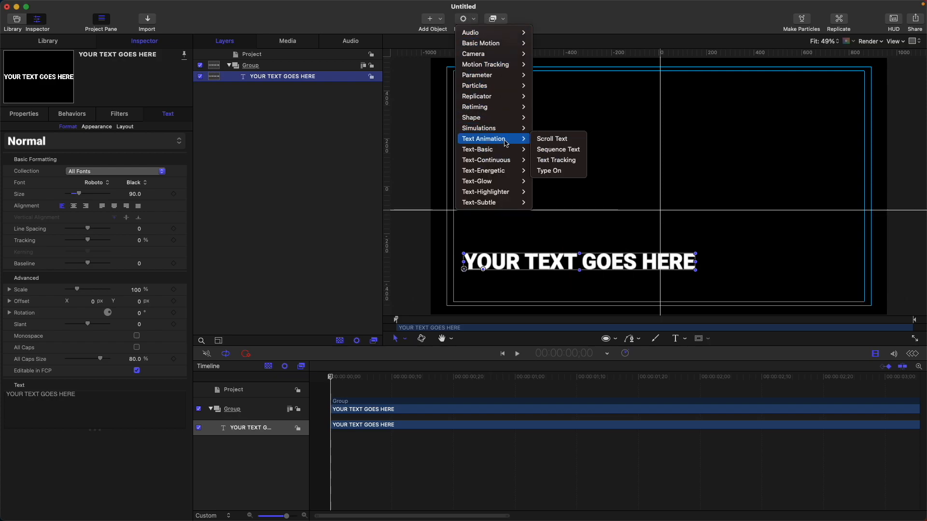
click(556, 150)
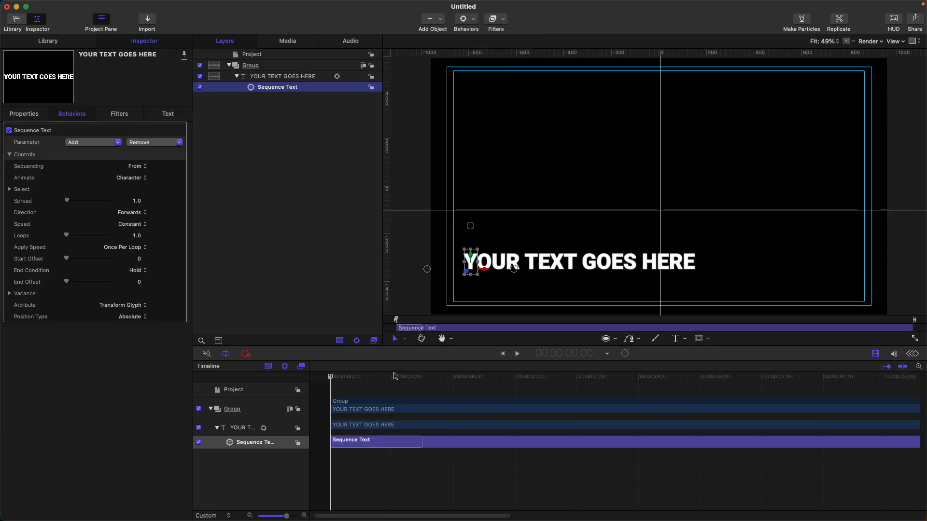
Step: Trim the Sequence Text behavior so that it ends at the 1;10 timecode
key(space)
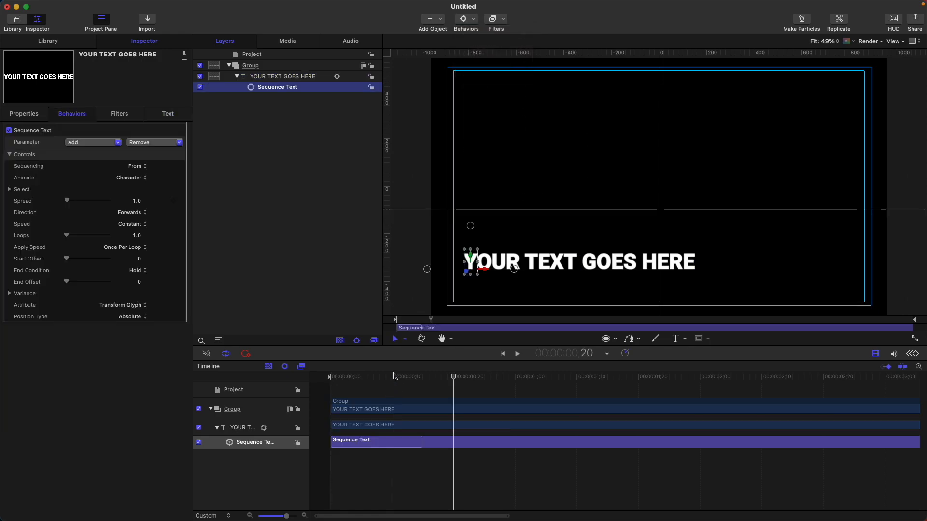
key(shift+Right)
key(shift+Right)
scroll(561, 418, down, 3)
scroll(563, 419, down, 3)
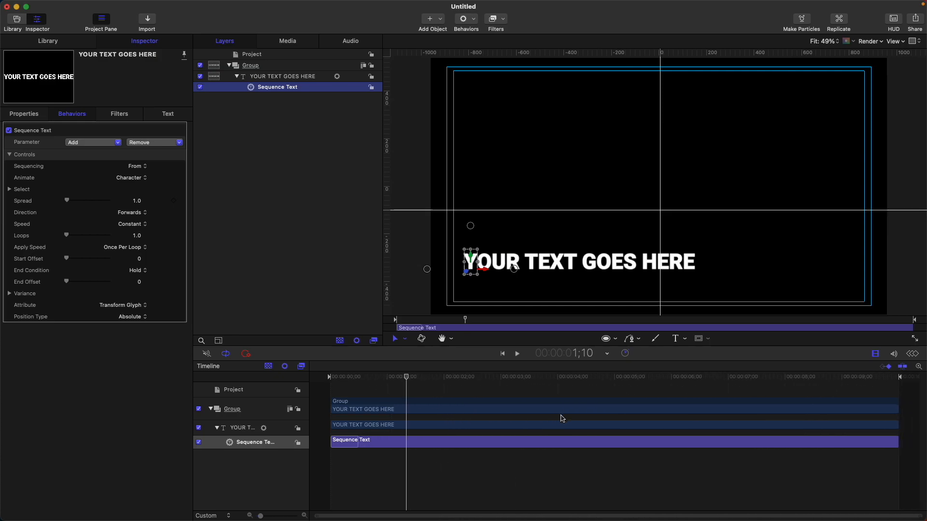
key(o)
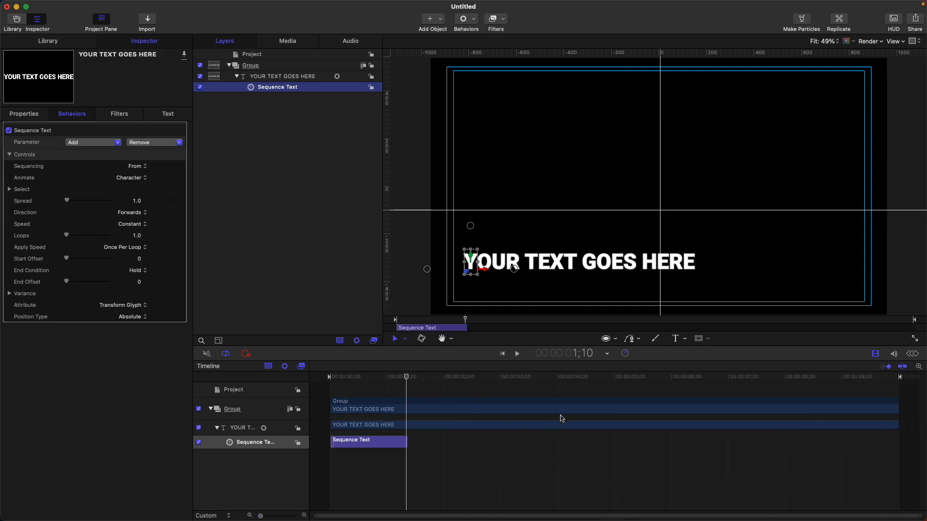
Step: Add the Position and Opacity format parameters to the Sequence Text behavior
click(81, 146)
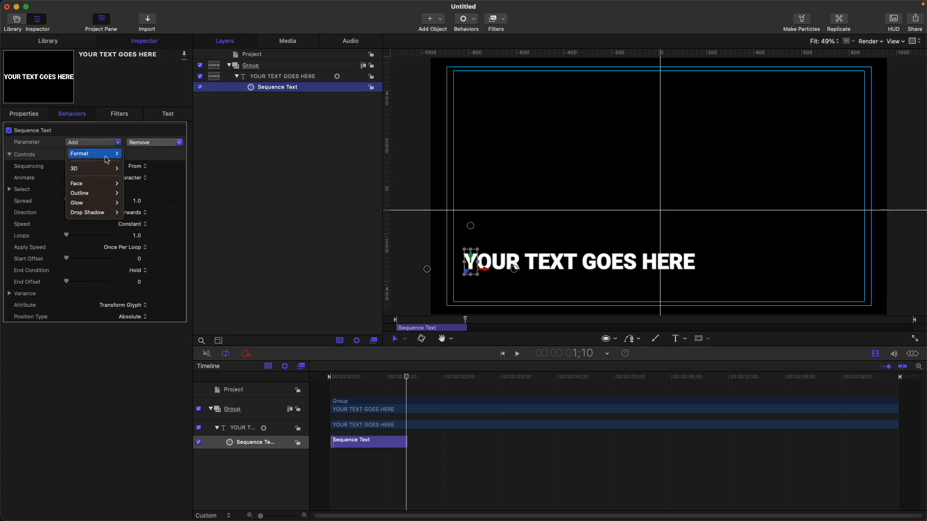
mouse_move(97, 154)
click(169, 156)
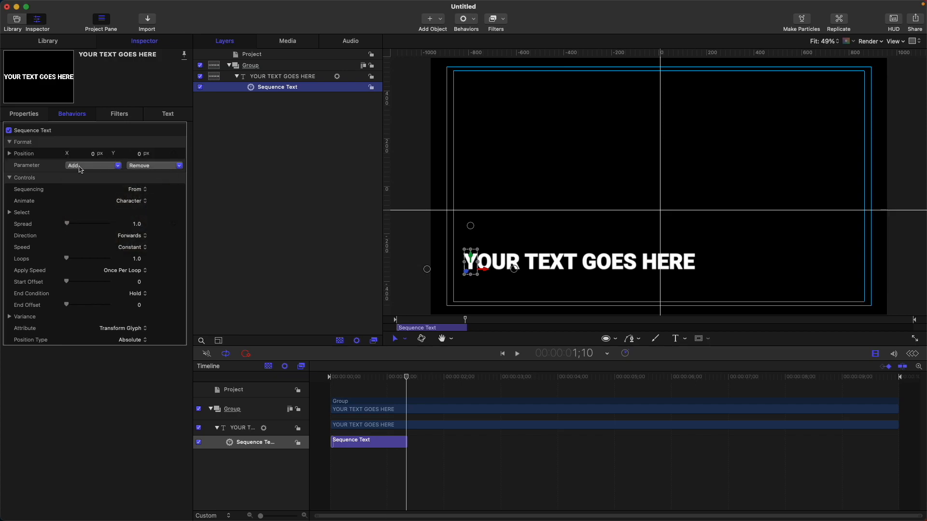
click(99, 168)
mouse_move(94, 177)
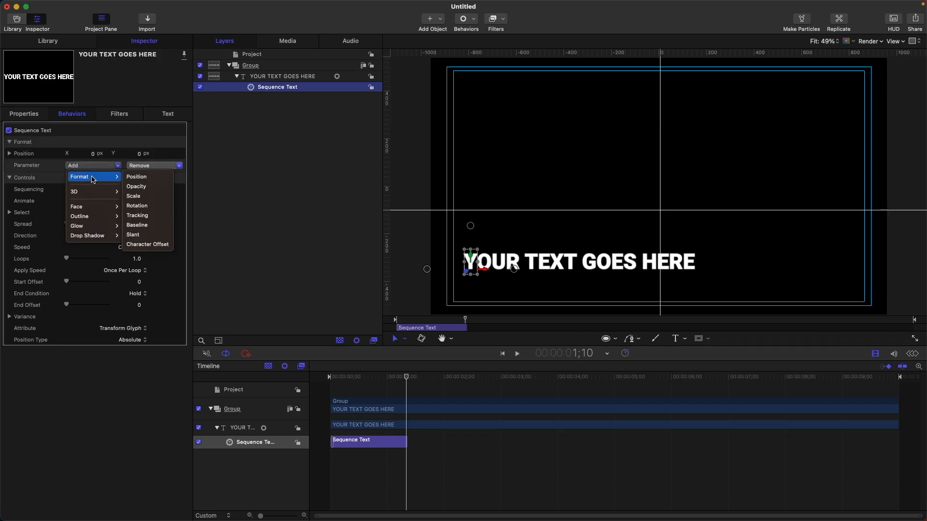
click(135, 188)
Step: Set the behavior's Y position to about -120.6 px and its opacity to 0% at the project start, and preview the animation
key(Home)
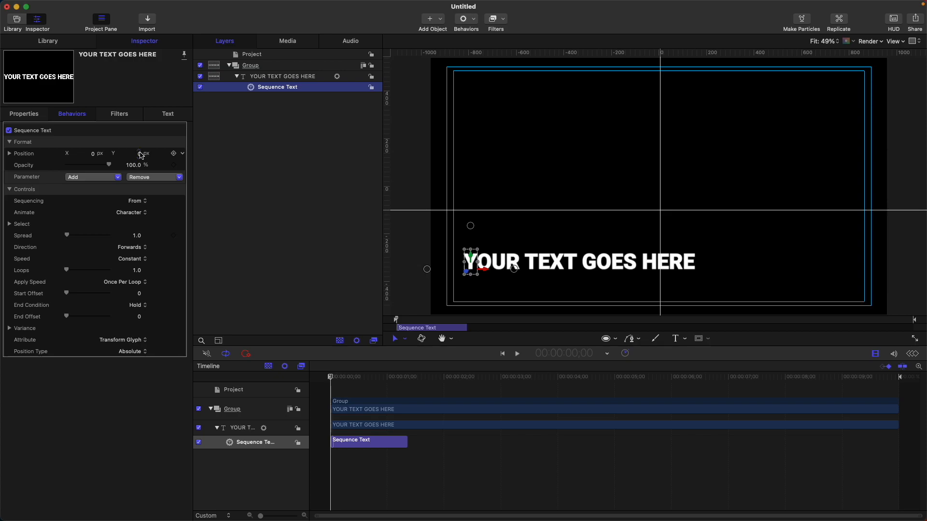
mouse_move(140, 156)
mouse_down()
mouse_move(126, 163)
mouse_move(131, 155)
mouse_up()
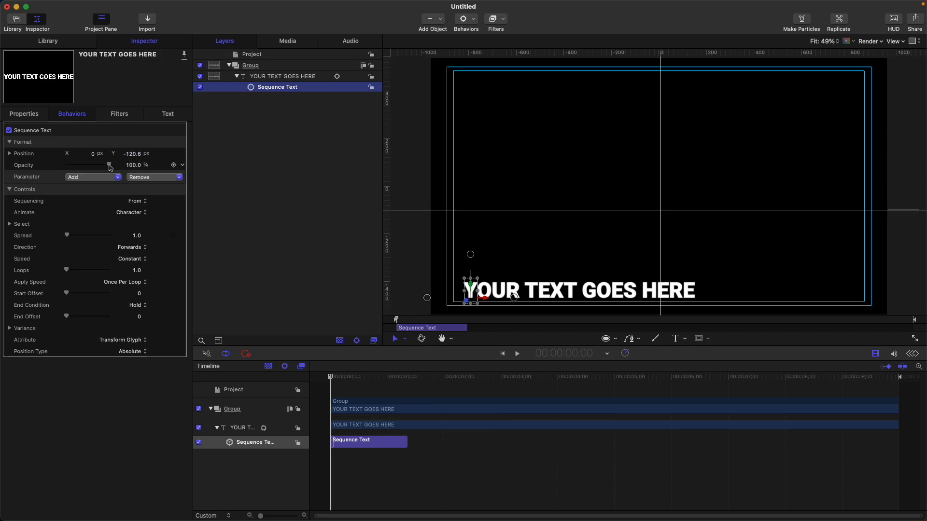
drag(110, 167, 69, 167)
key(space)
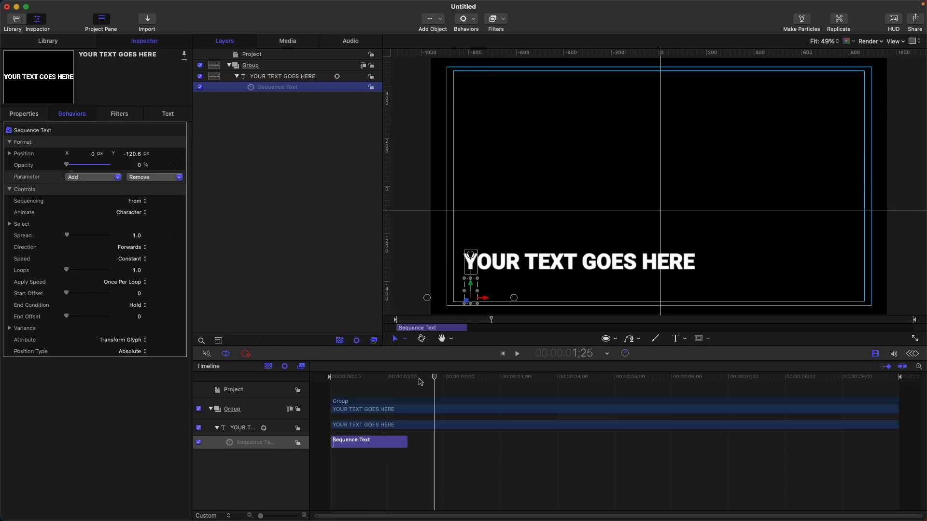
drag(420, 380, 286, 376)
key(space)
key(space)
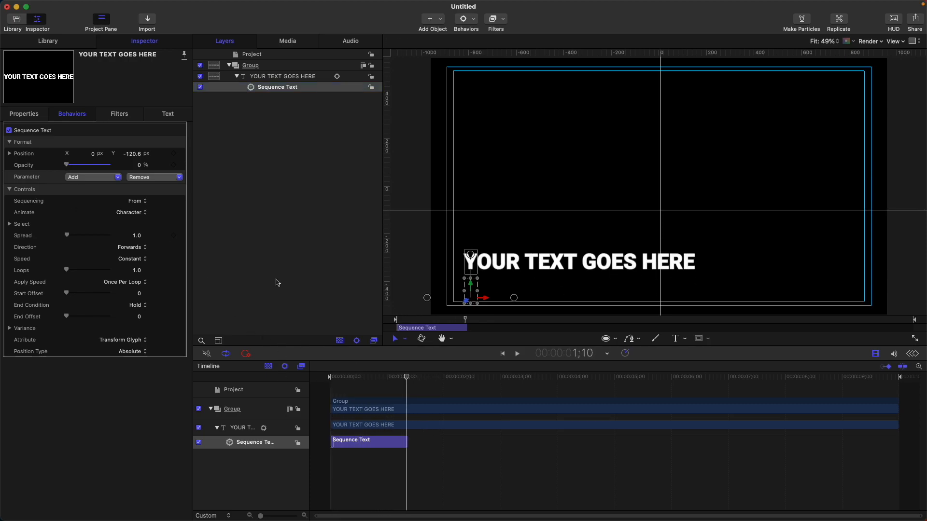
Step: Set the behavior to animate by Character (without spaces), raise the spread to 7, and preview the result from the start
click(126, 215)
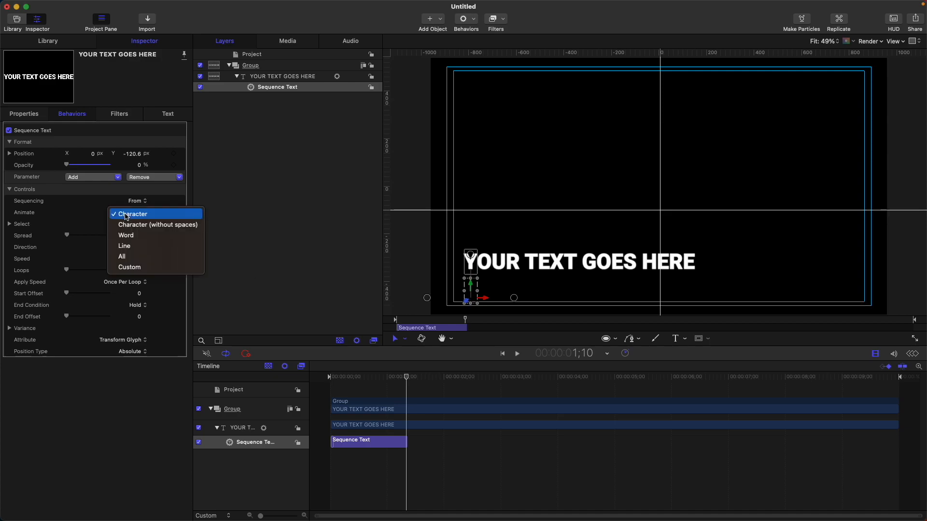
click(155, 226)
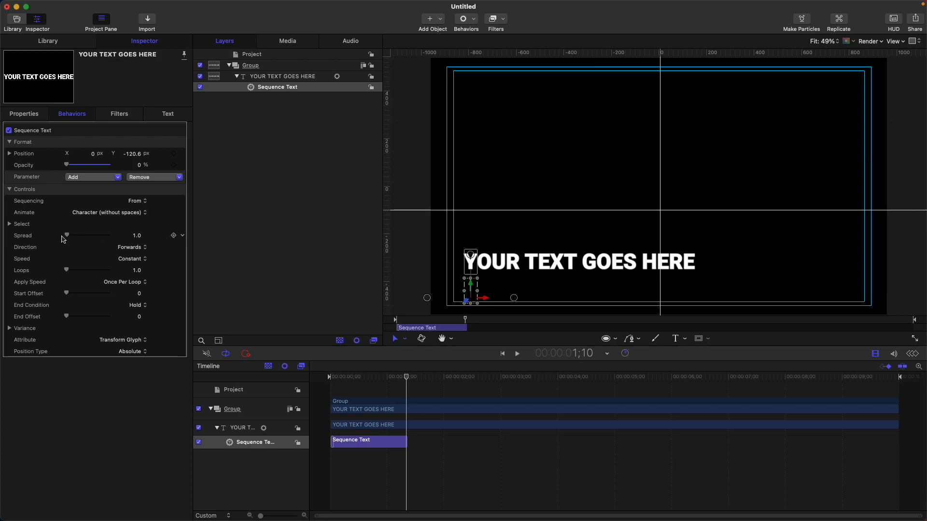
drag(70, 237, 72, 237)
drag(376, 379, 289, 377)
key(space)
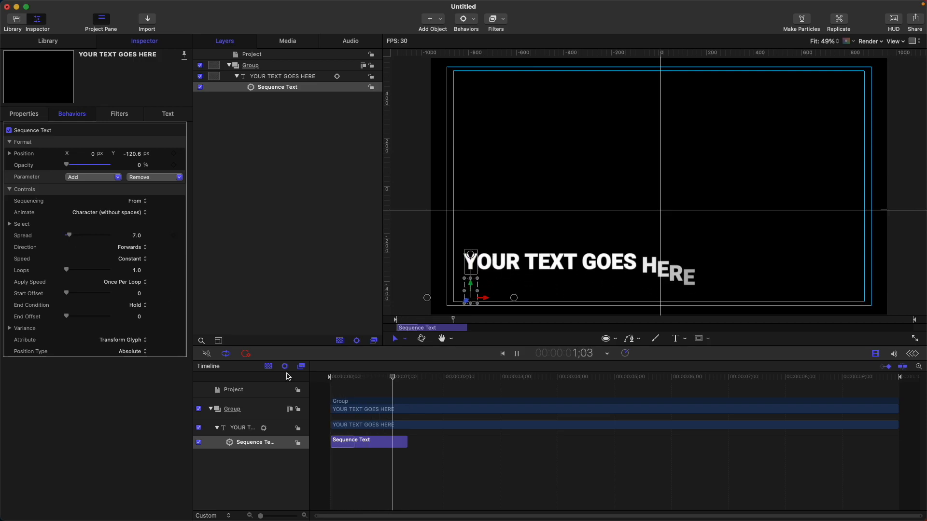
key(space)
Step: Set the Sequence Text spread to 3 and preview the animation
double_click(138, 236)
text(3)
key(Return)
key(space)
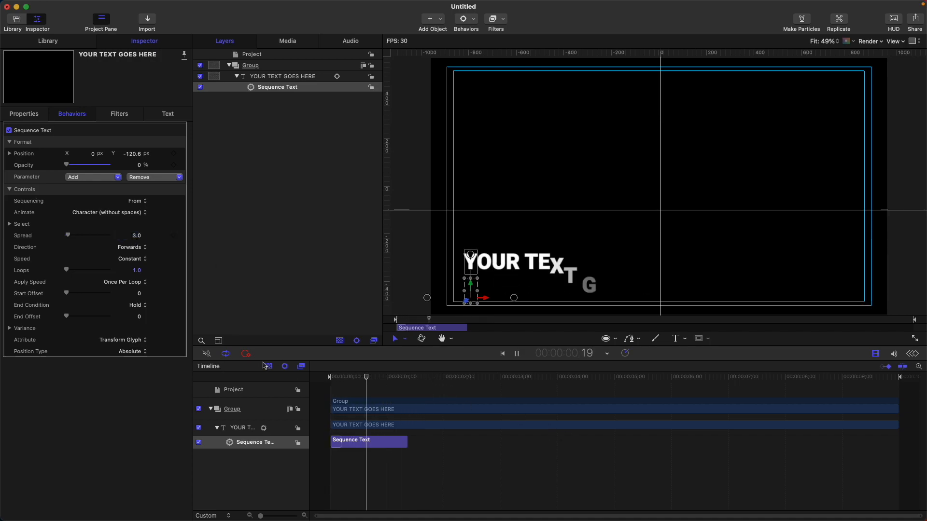
key(space)
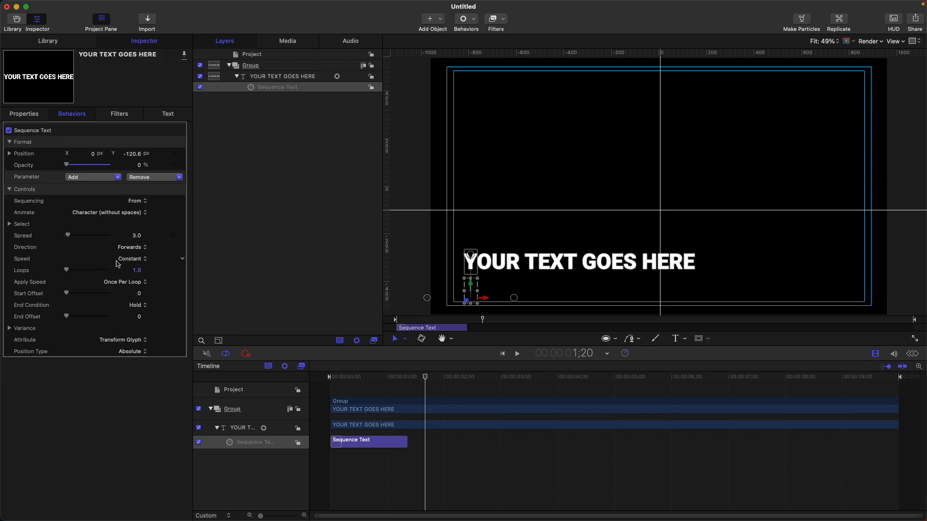
Step: Set the Sequence Text speed to Ease Both and play back the animation
click(133, 261)
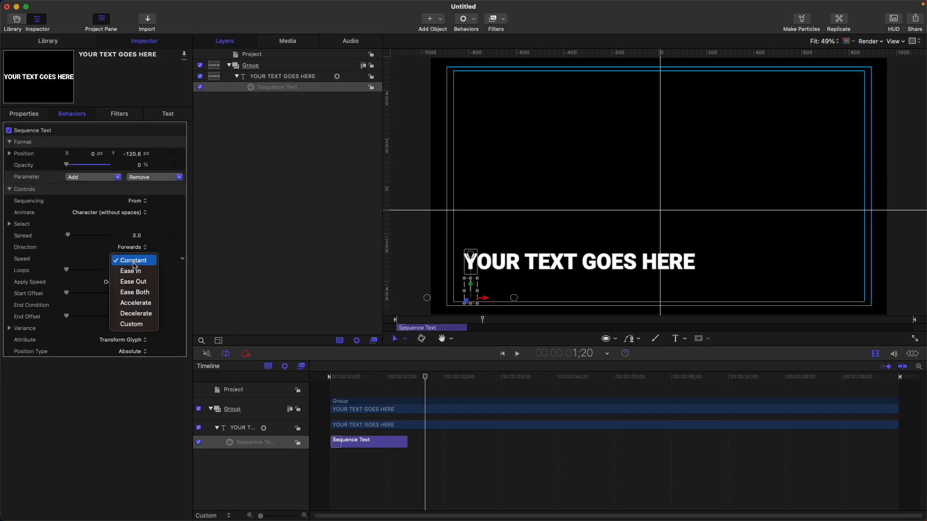
click(154, 295)
key(space)
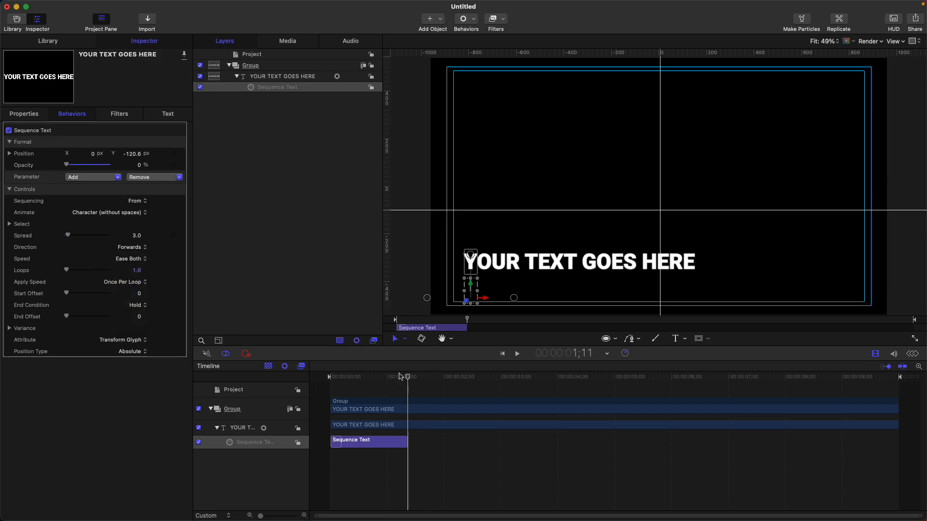
key(space)
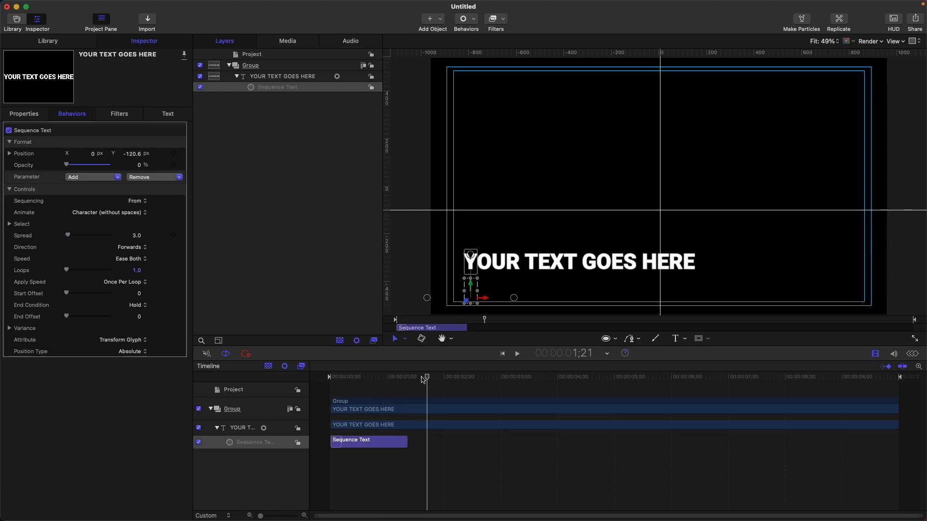
key(space)
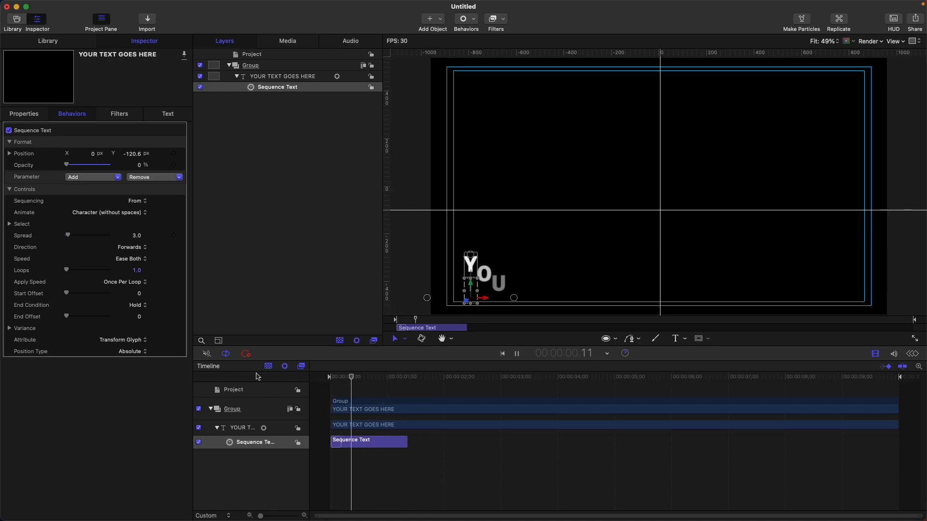
key(space)
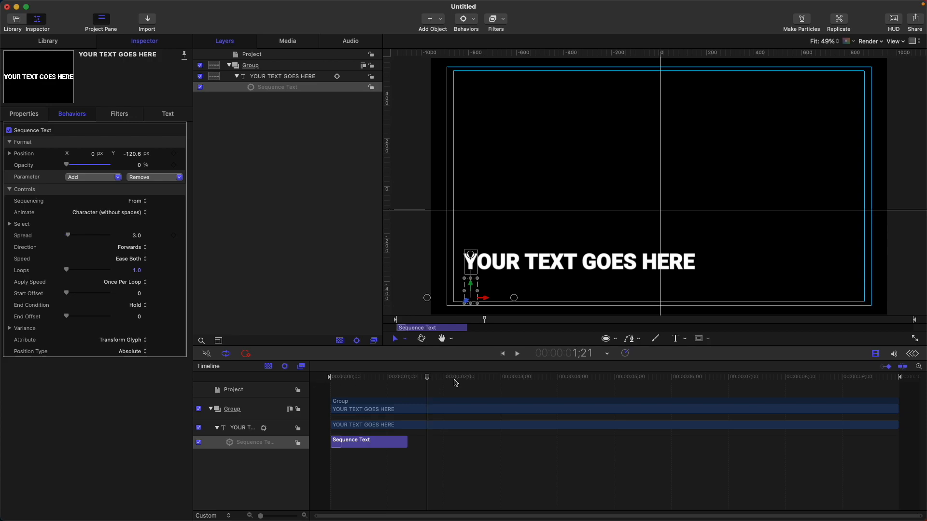
Step: Extend the end of the Sequence Text behavior to about the 2;20 timecode and preview the slower animation
mouse_move(410, 382)
mouse_down()
mouse_move(324, 379)
mouse_move(483, 374)
mouse_move(267, 347)
mouse_up()
key(o)
key(space)
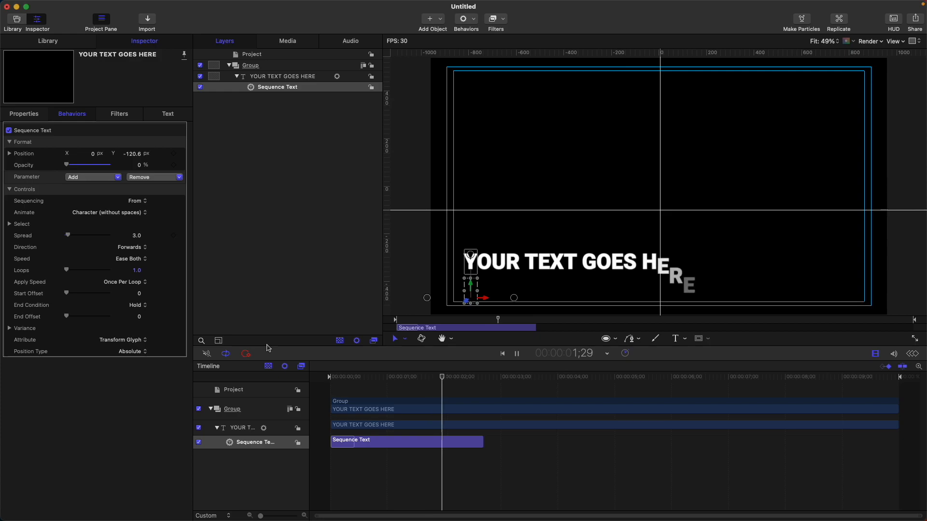
key(space)
drag(420, 378, 323, 379)
key(space)
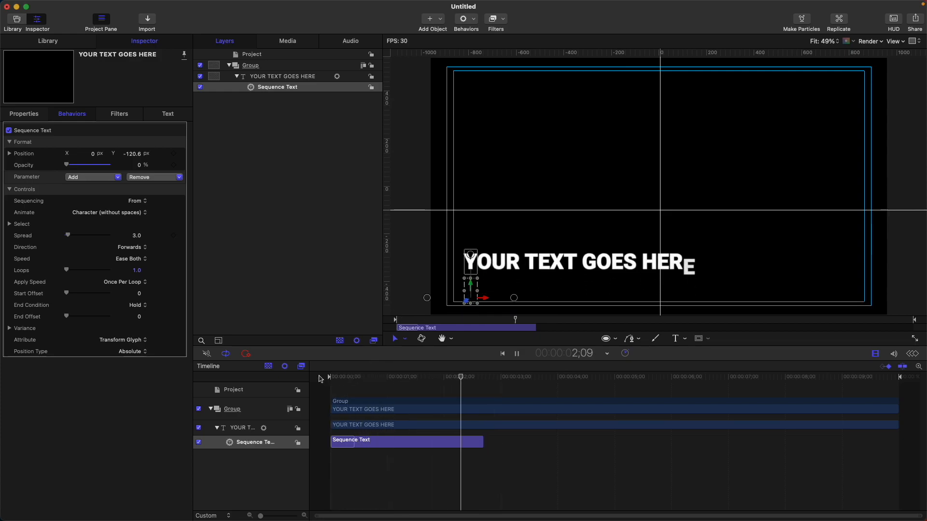
key(space)
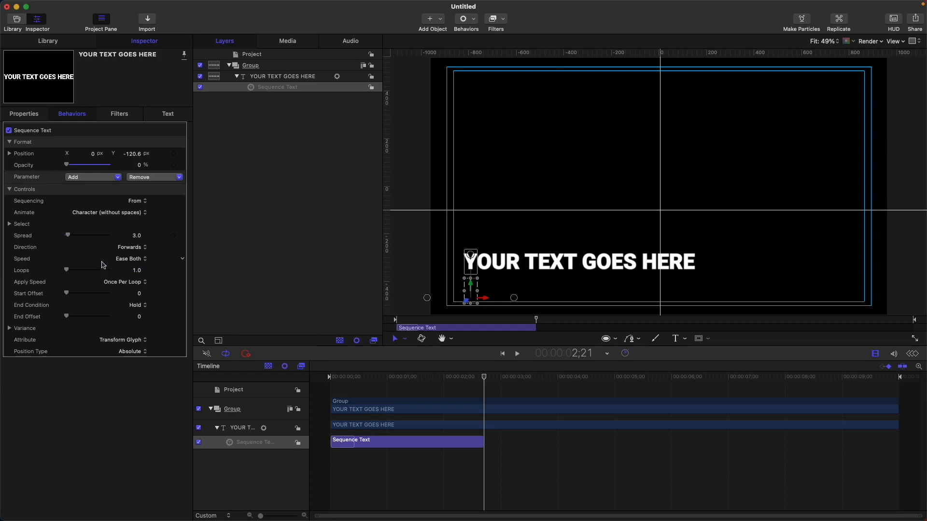
Step: Set the Sequence Text speed to Custom and show only the Keyframe Editor in place of the timeline
click(142, 264)
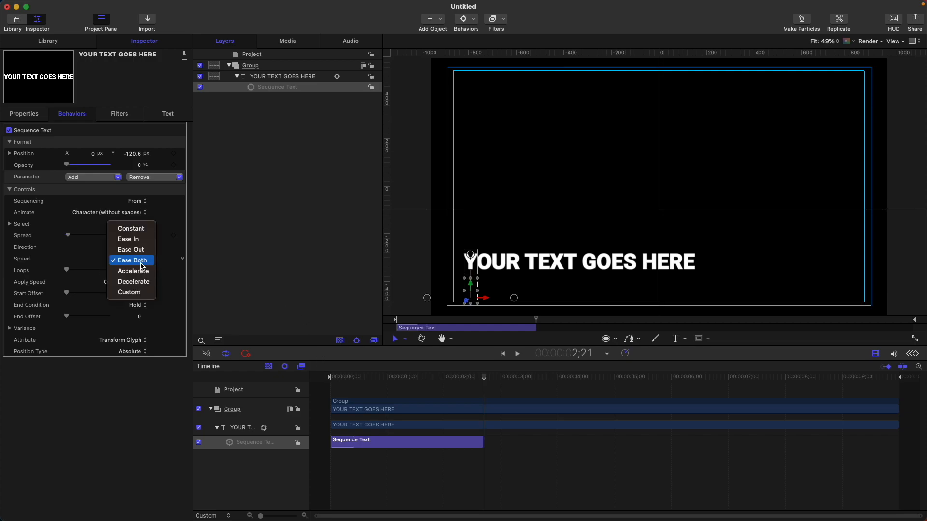
click(133, 293)
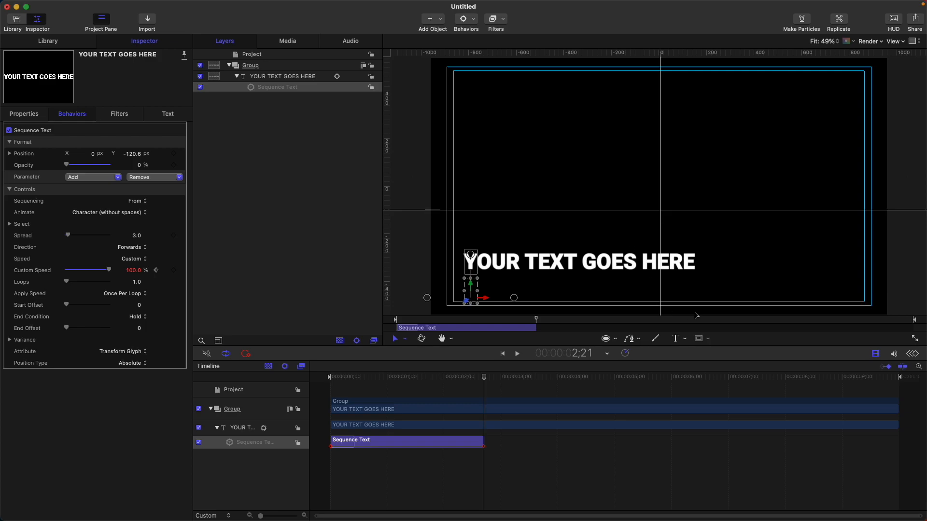
click(913, 355)
click(875, 355)
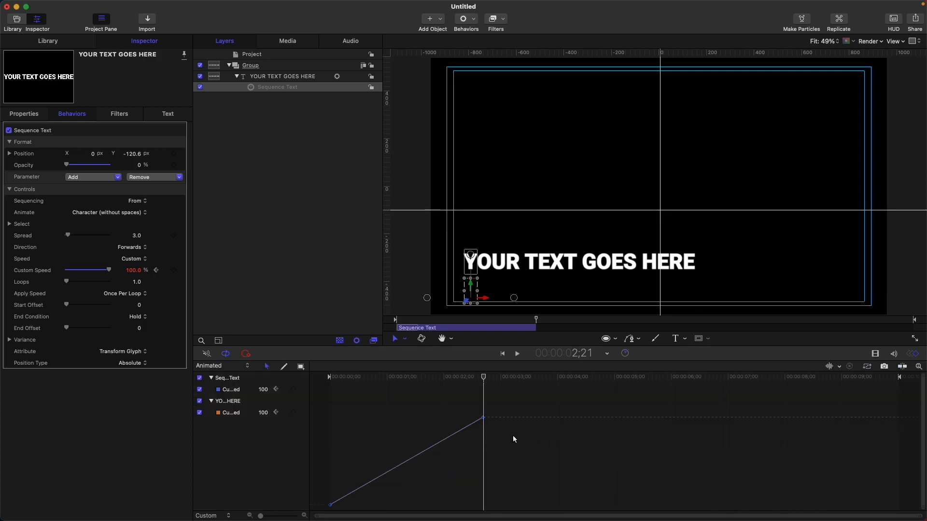
Step: Convert the custom speed keyframes to Bezier interpolation, stretch both handles horizontally into a steep S-curve, and play the animation
click(482, 419)
right_click(484, 418)
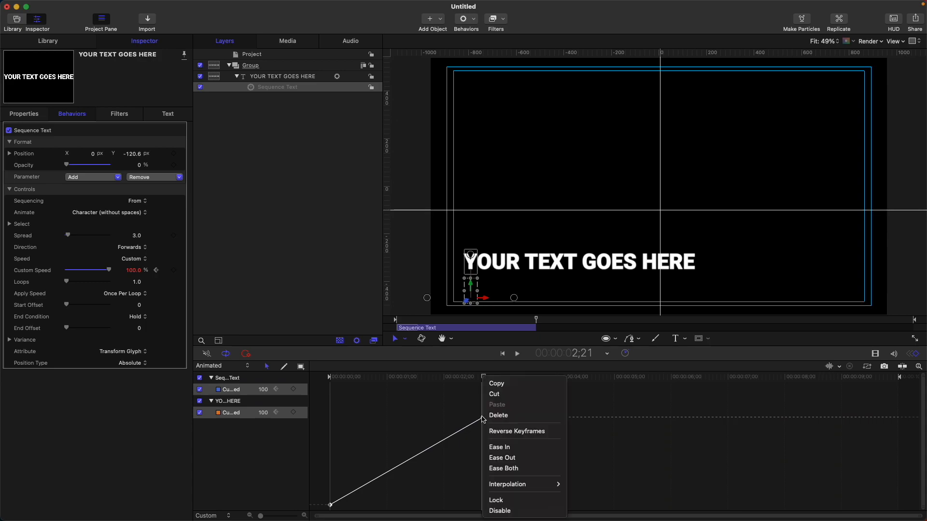
mouse_move(512, 485)
click(584, 478)
drag(433, 426, 369, 418)
drag(381, 498, 454, 507)
key(space)
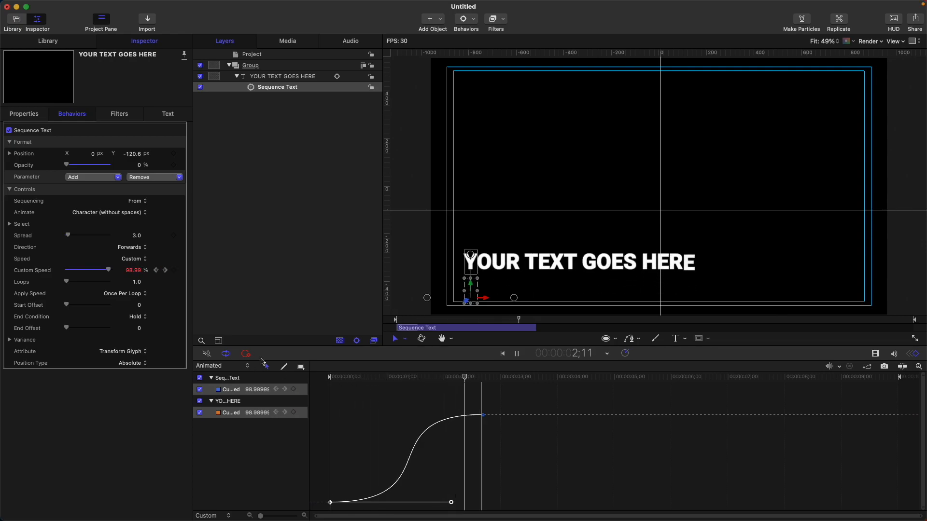
Step: Stop playback, set the Sequence Text Apply Speed to Per Object, and replay the animation from the beginning
key(space)
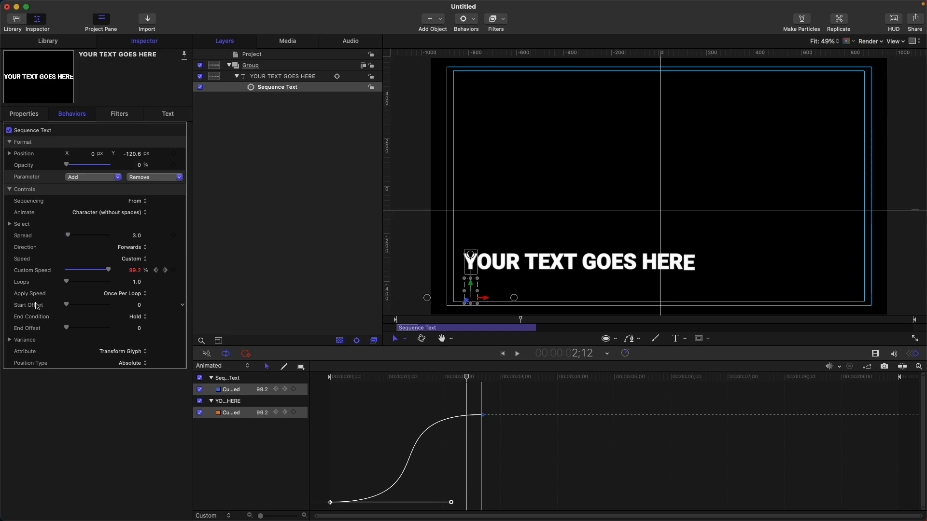
click(130, 293)
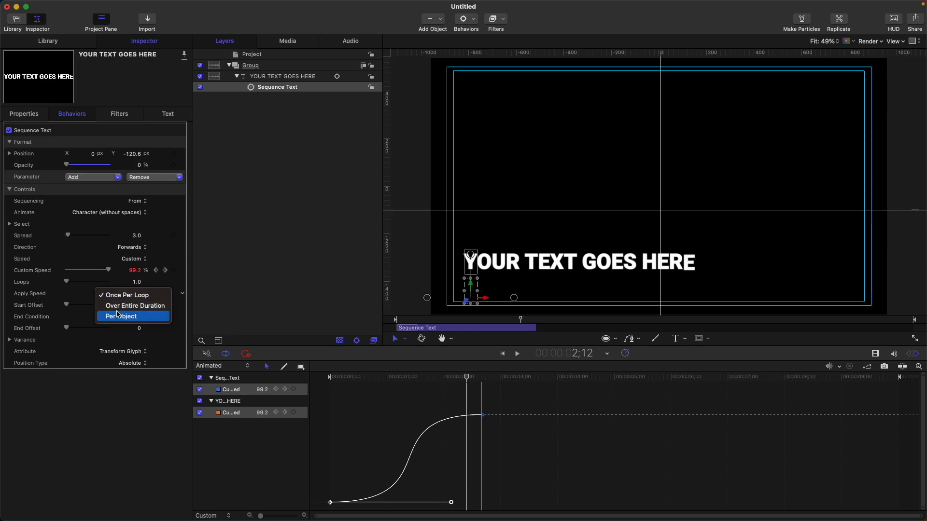
click(131, 321)
drag(397, 380, 345, 378)
key(space)
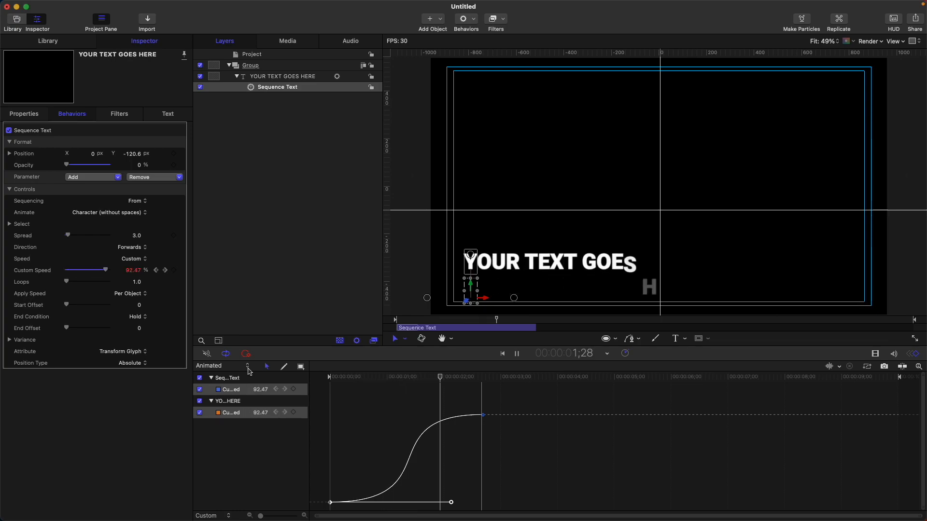
key(space)
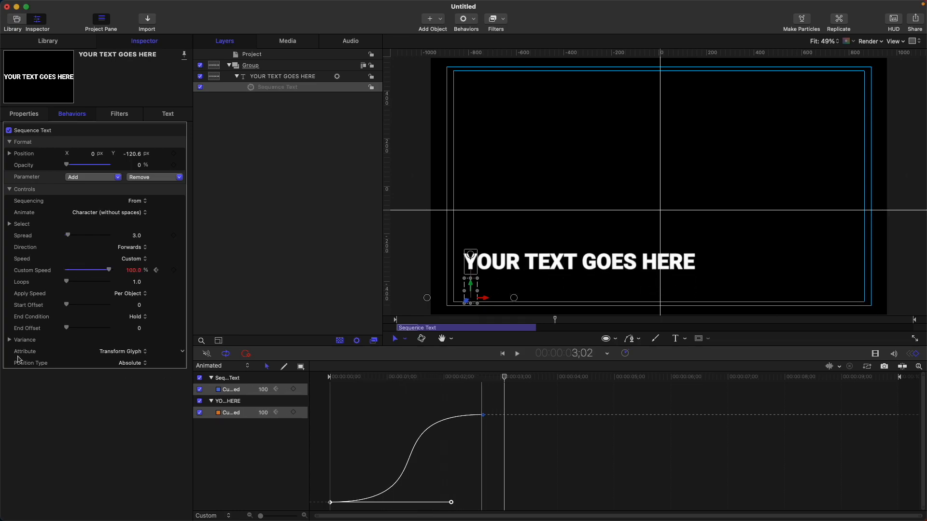
Step: Set Apply Speed back to Once Per Loop and replay the character animation from the first frame
click(125, 300)
click(135, 272)
drag(462, 378, 201, 377)
key(space)
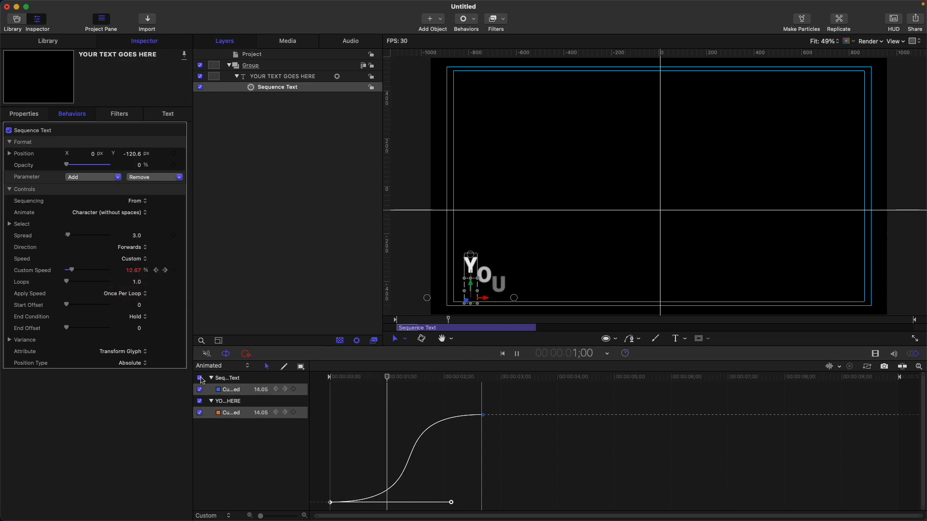
key(space)
drag(425, 377, 370, 363)
key(space)
key(space)
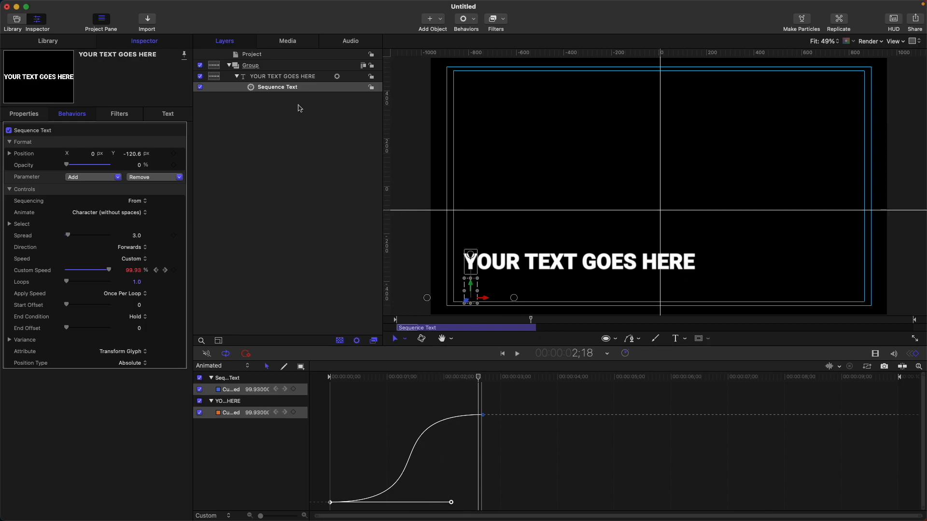
Step: Bring back the timeline without the Keyframe Editor and draw a straight, unfilled horizontal Bezier line just beneath the title text
click(287, 57)
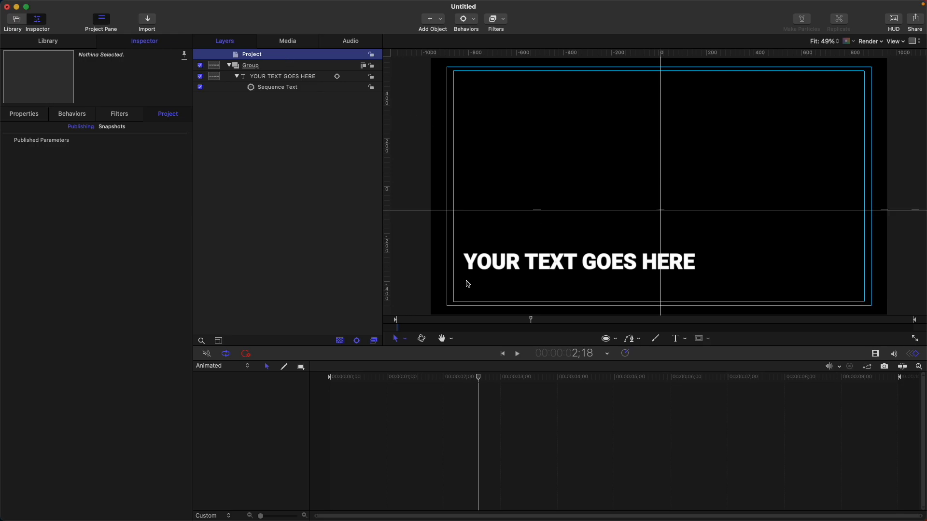
key(super+7)
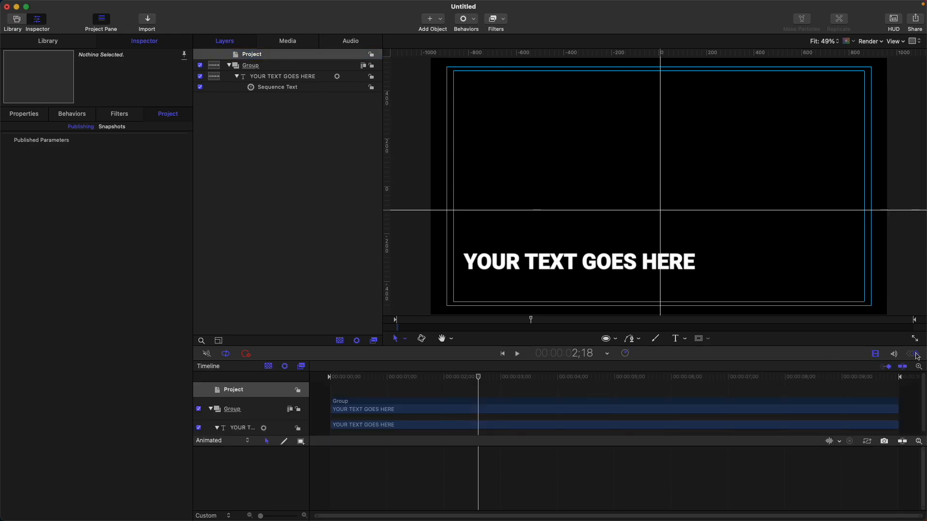
key(b)
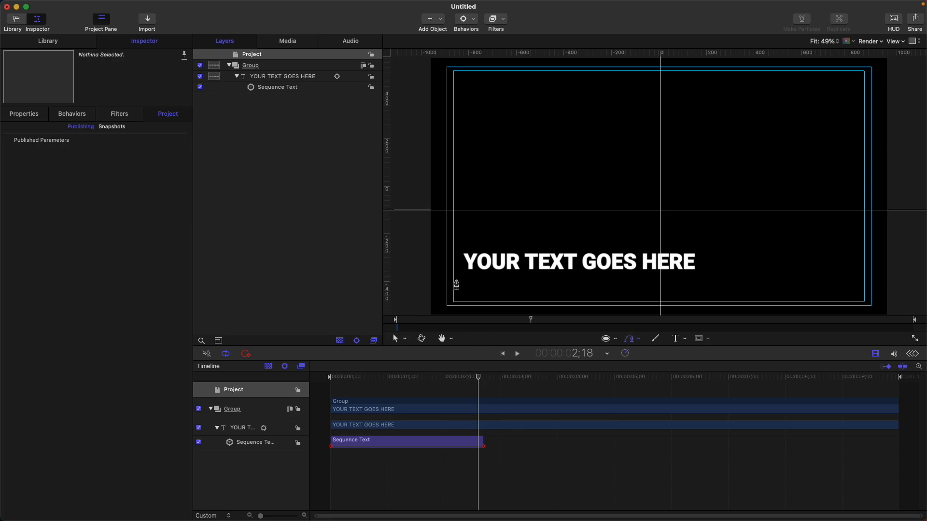
click(454, 279)
double_click(701, 279)
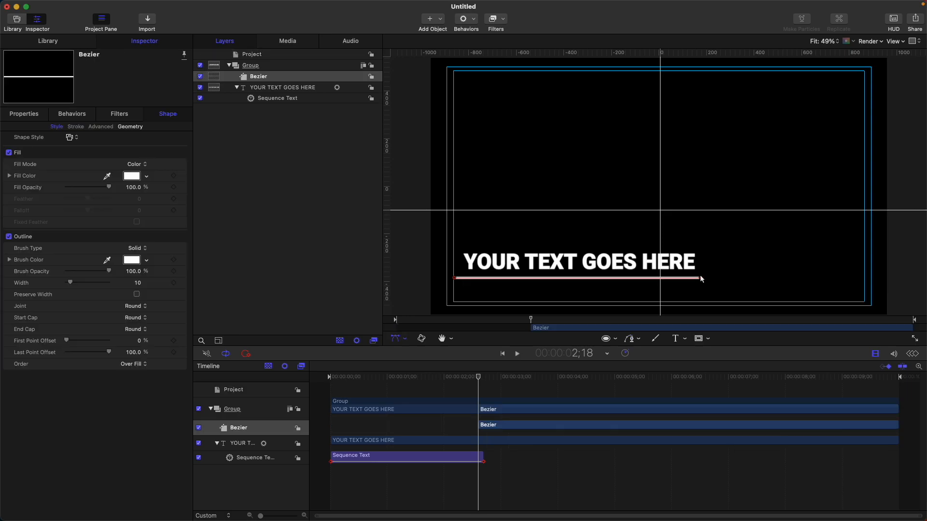
click(9, 153)
Step: Move the line into its own group above the title's group and extend its start to the project's first frame
drag(278, 76, 236, 57)
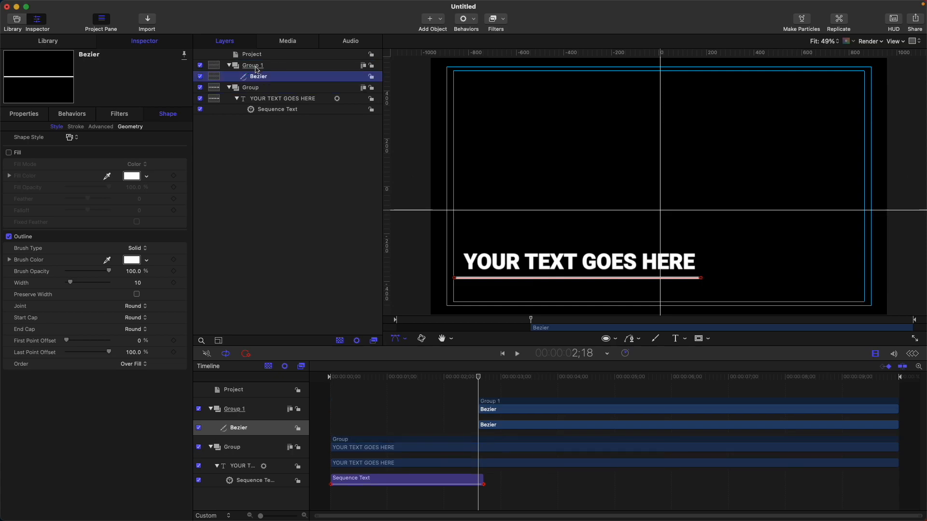
drag(480, 378, 252, 352)
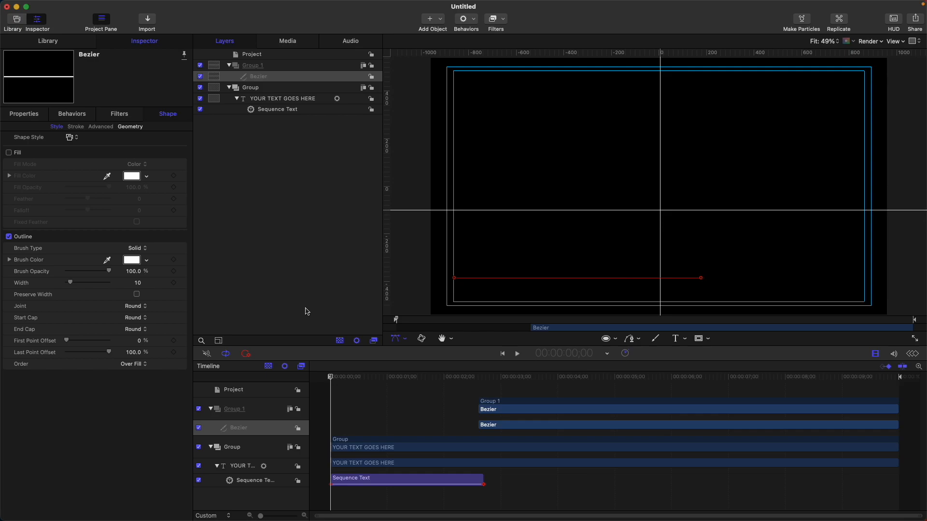
key(i)
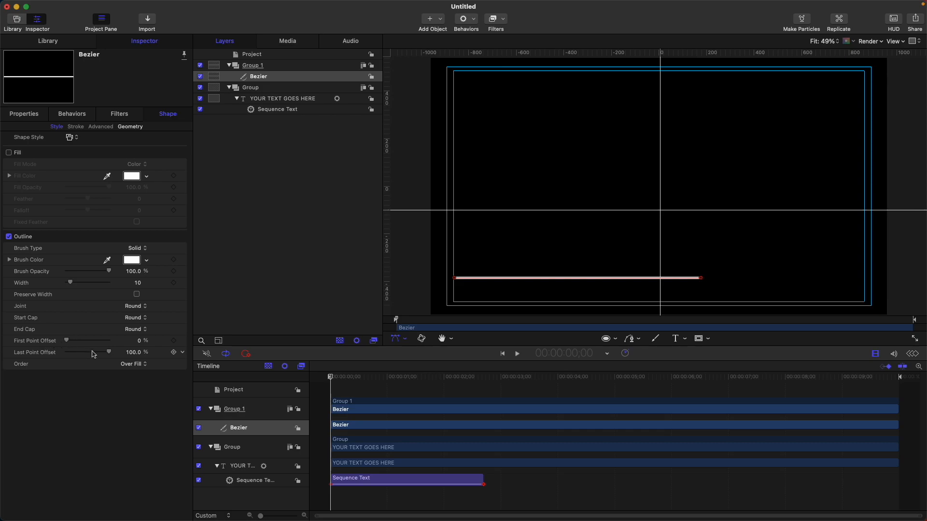
Step: Keyframe the line's Last Point Offset from 0% at the first frame to 100% at the 2;00 timecode
drag(109, 353, 64, 356)
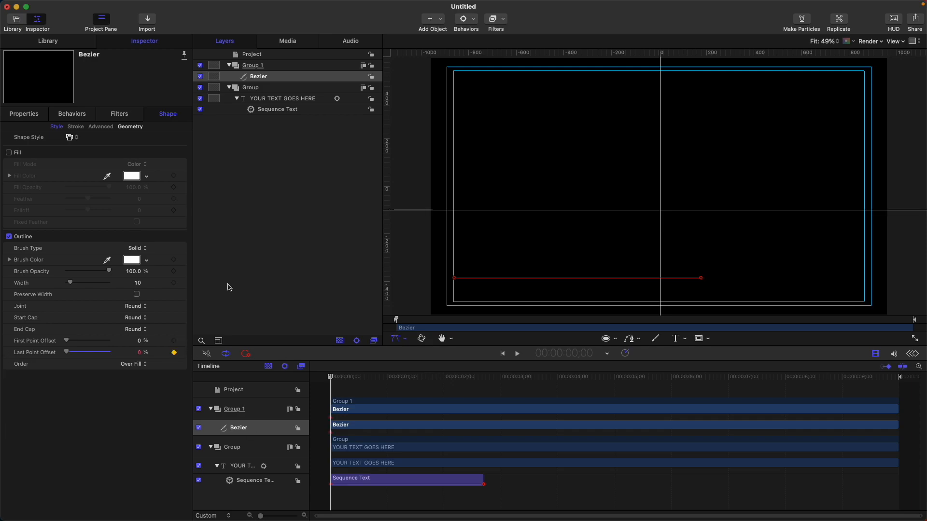
key(space)
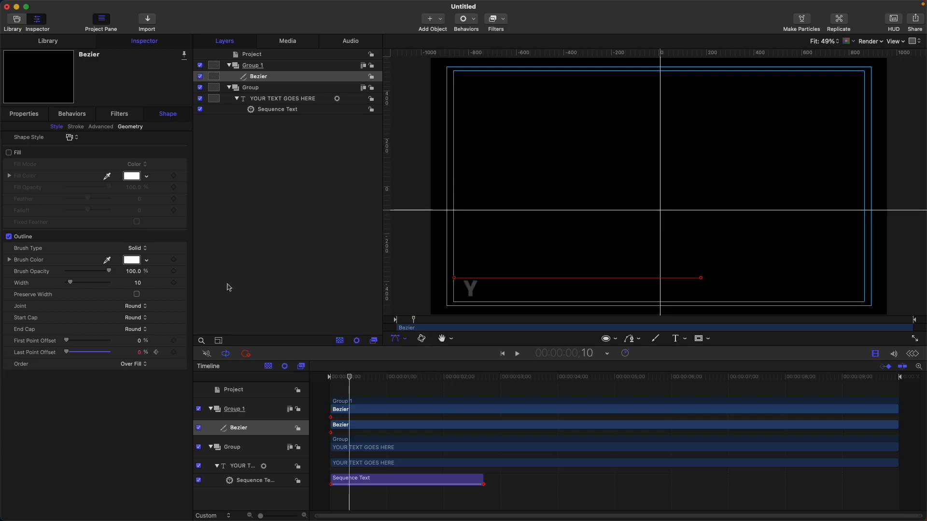
key(space)
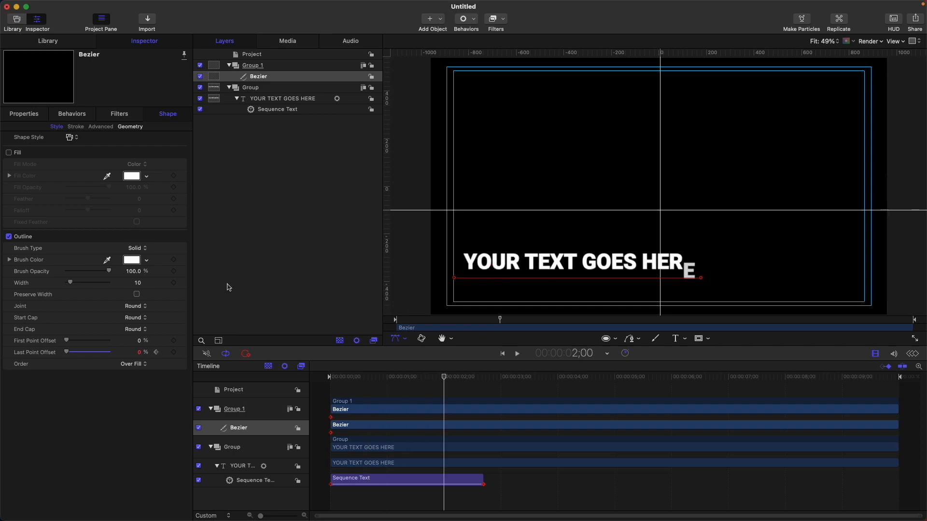
drag(67, 353, 226, 357)
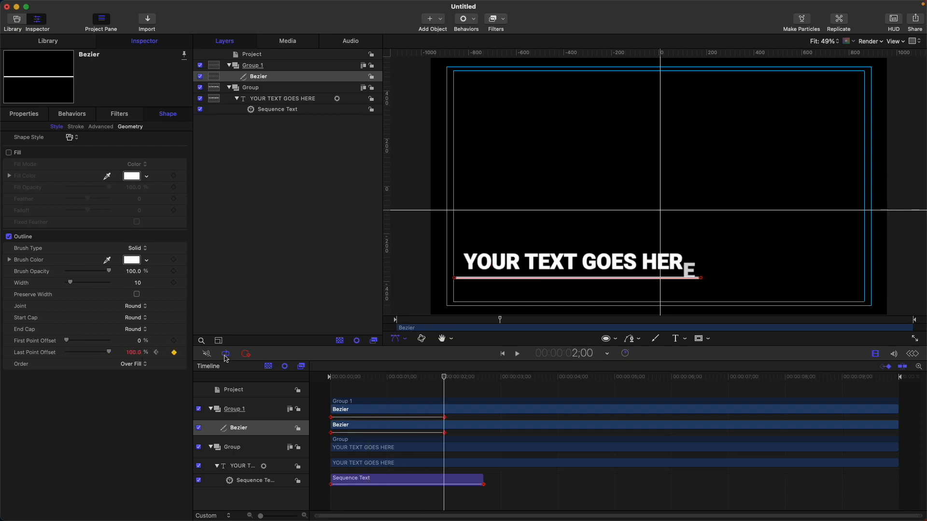
Step: Show only the Keyframe Editor, convert the line's offset keyframes to Bezier interpolation, and stretch their handles into a steep S-curve
click(875, 355)
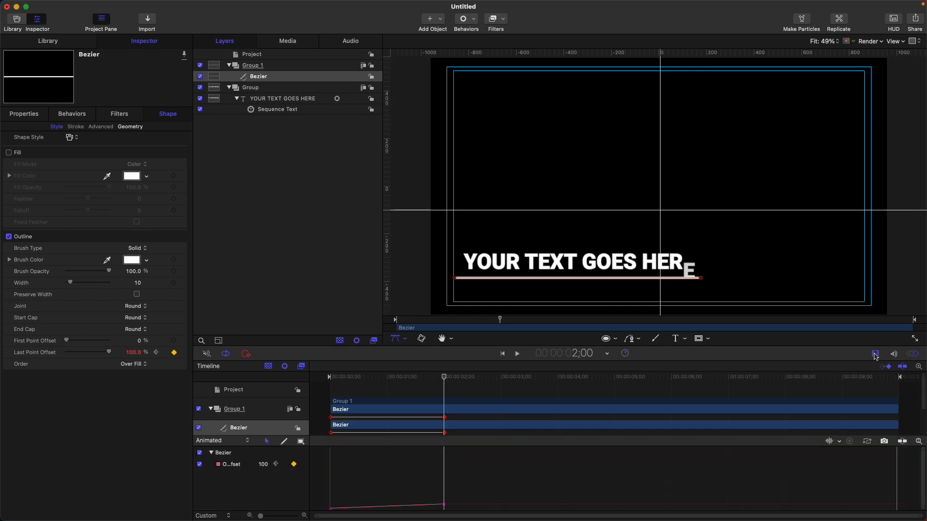
click(875, 355)
click(867, 367)
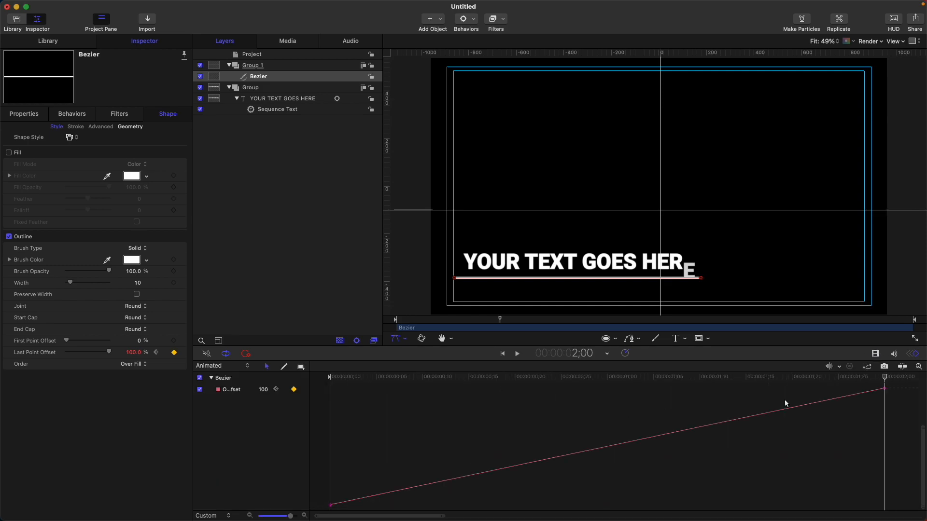
click(723, 455)
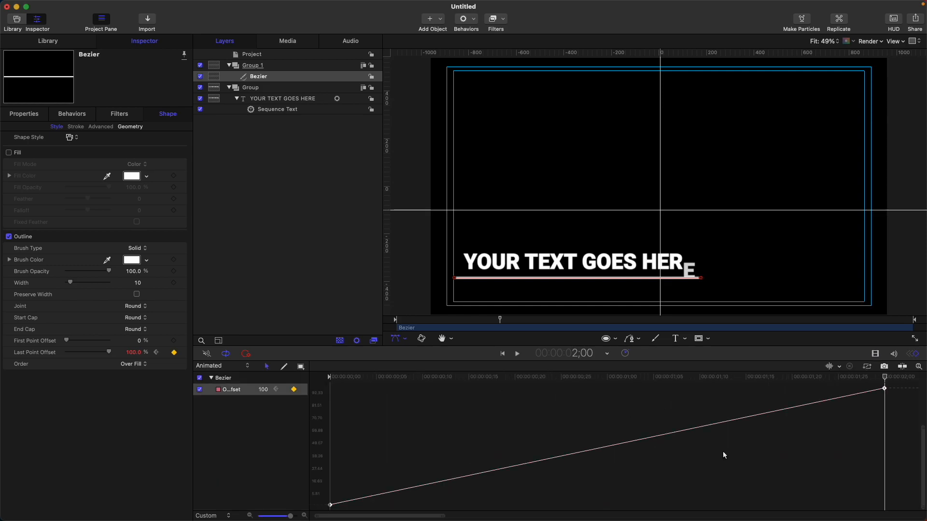
right_click(885, 388)
mouse_move(837, 487)
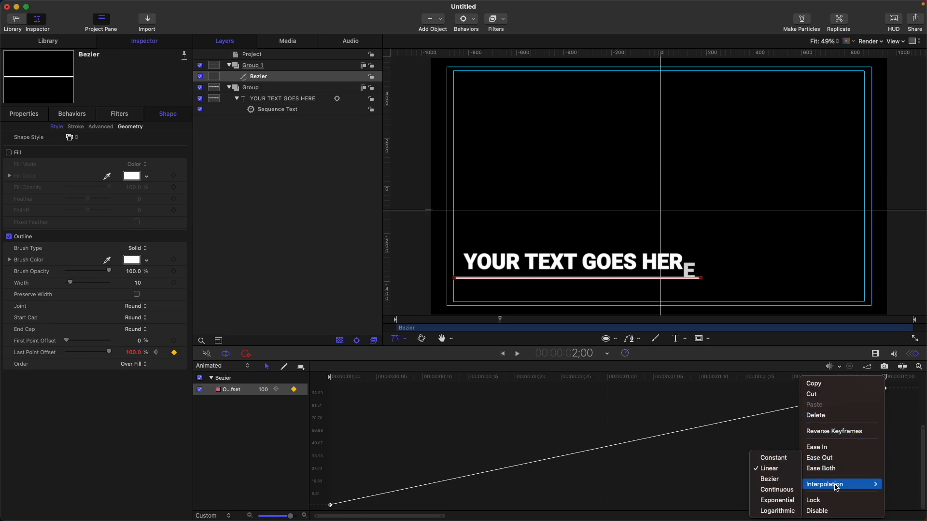
click(751, 480)
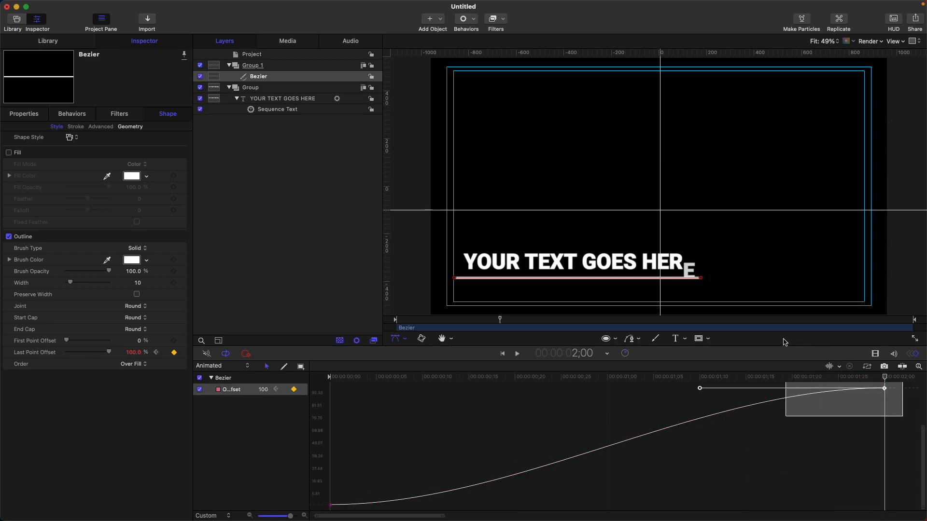
drag(334, 505, 783, 500)
Step: Play and scrub the animation to compare the line's timing with the text, then park the playhead at 2;00
key(space)
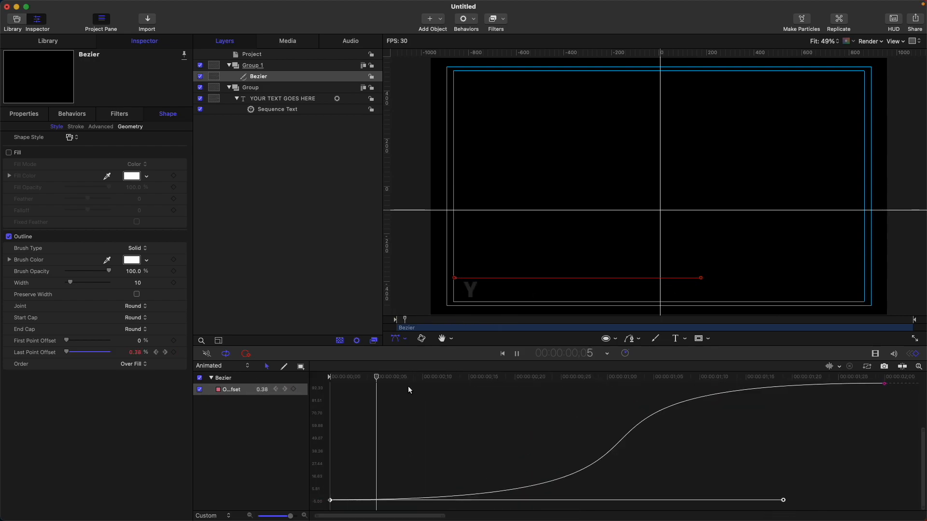
key(space)
drag(471, 384, 680, 373)
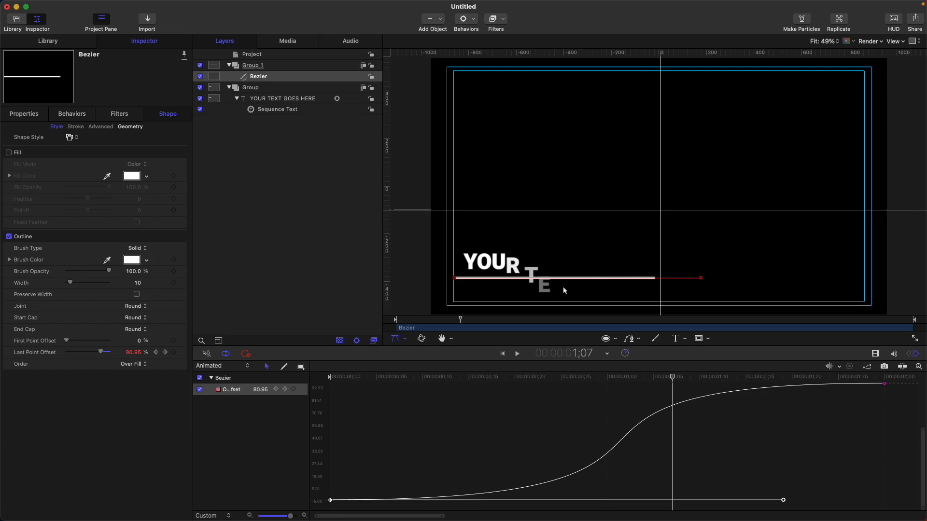
drag(737, 382, 875, 376)
key(Right)
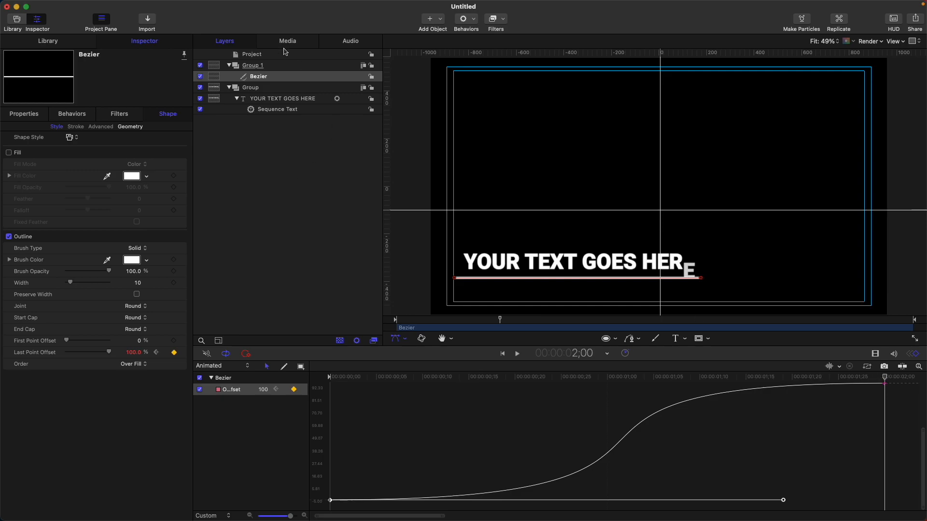
Step: Bring back the timeline and draw a rectangle mask about 1067 px wide on the title's group, enclosing the text down to the line
click(270, 89)
key(super+7)
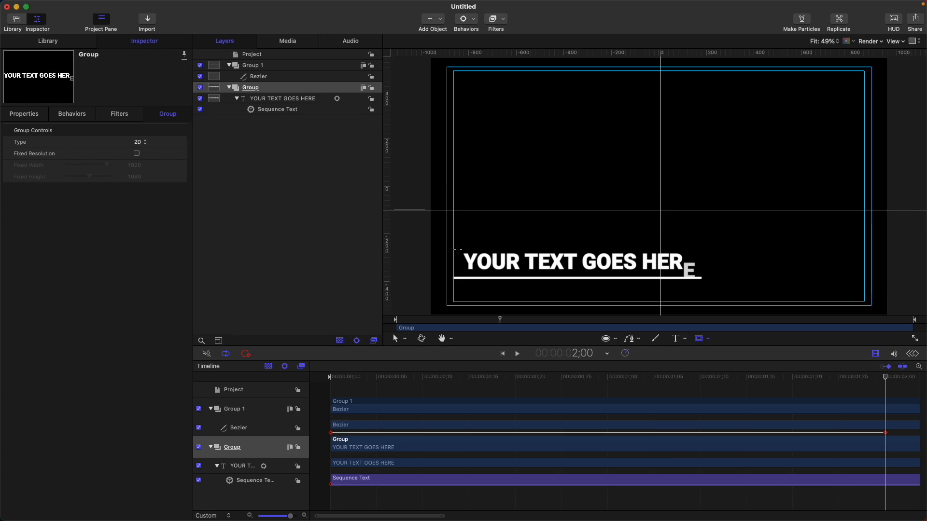
drag(453, 247, 707, 277)
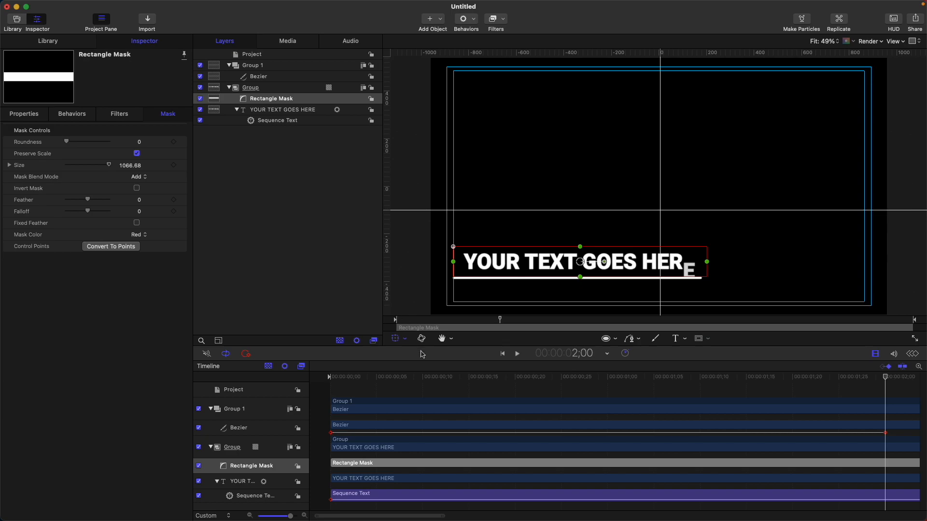
Step: Replay the masked title from the first frame and scrub through it to check how the characters rise above the line
drag(487, 383, 316, 379)
key(space)
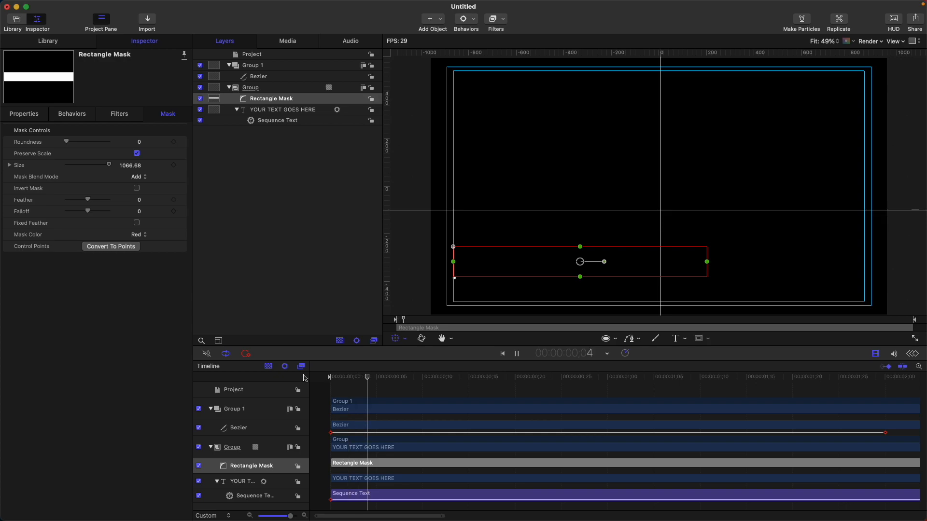
key(space)
scroll(415, 394, down, 8)
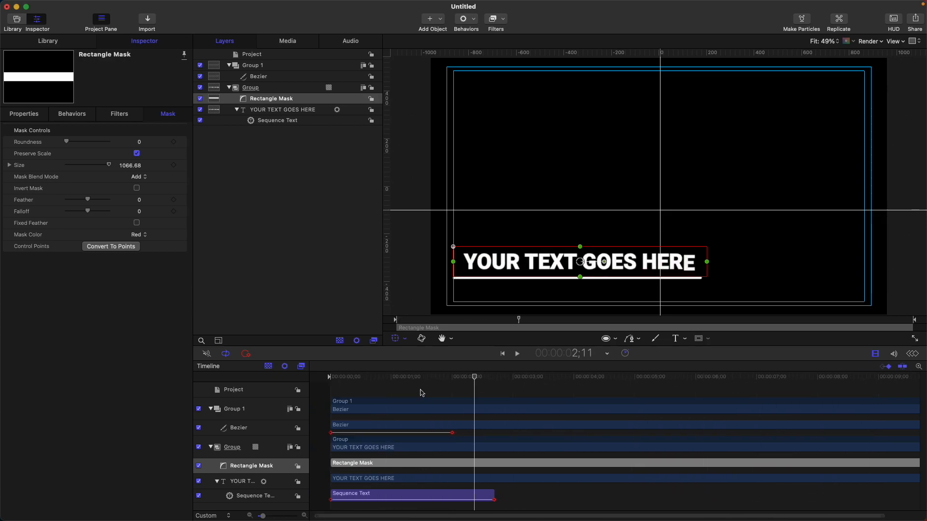
drag(445, 381, 409, 381)
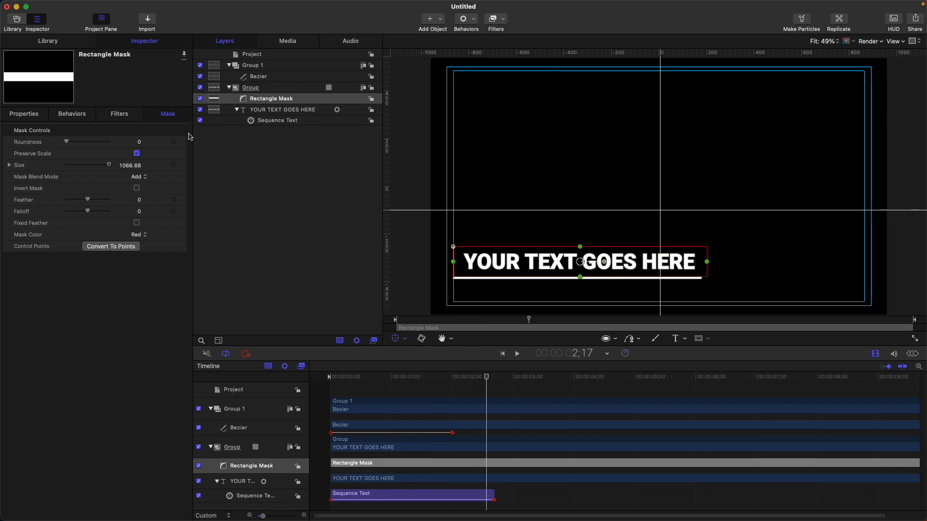
Step: Publish the Text parameter of the title layer
click(286, 110)
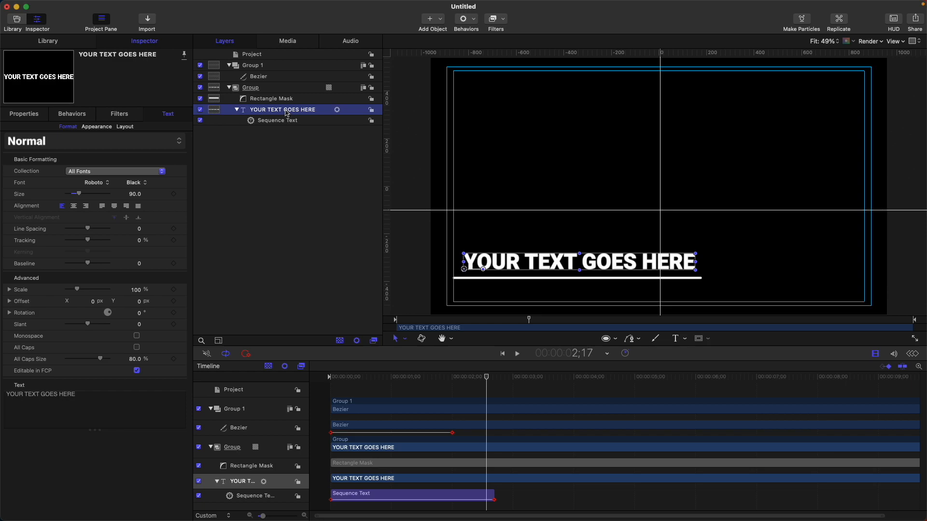
click(80, 400)
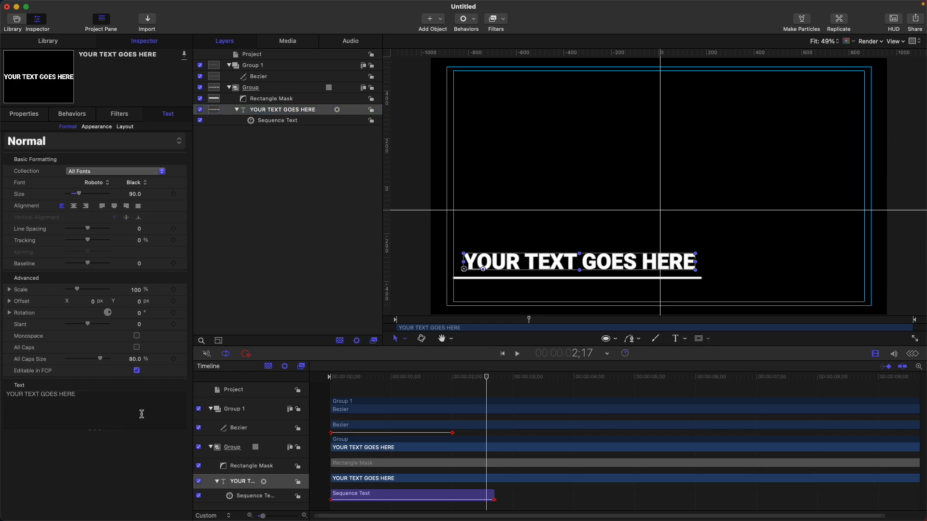
right_click(179, 385)
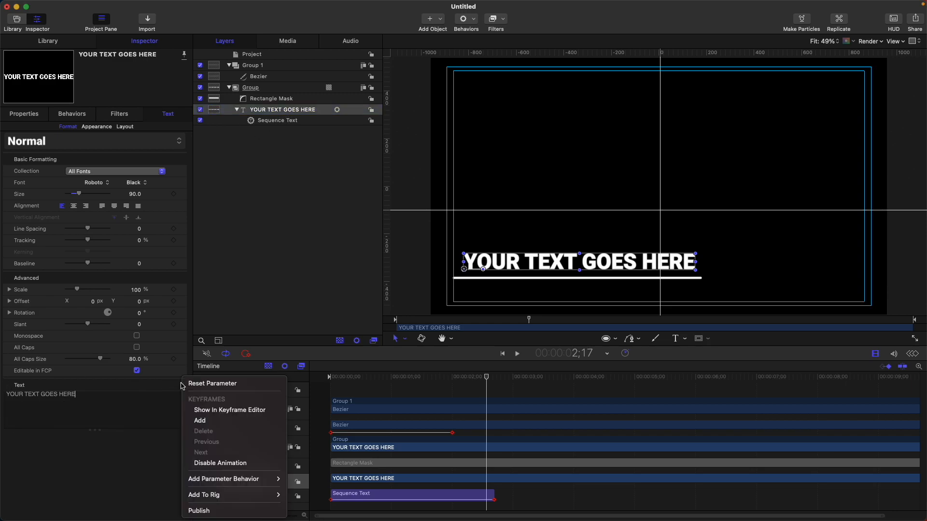
click(200, 513)
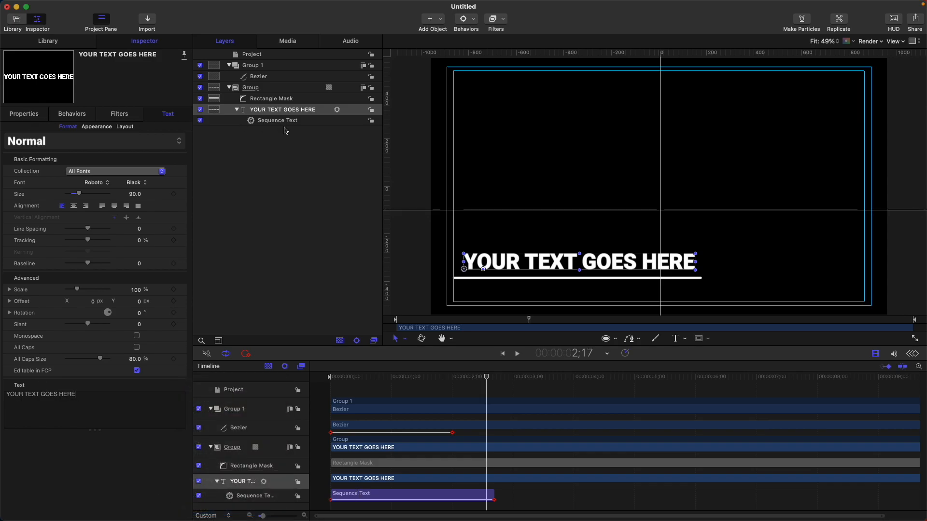
Step: Publish the Position parameter of the Sequence Text behavior
click(299, 122)
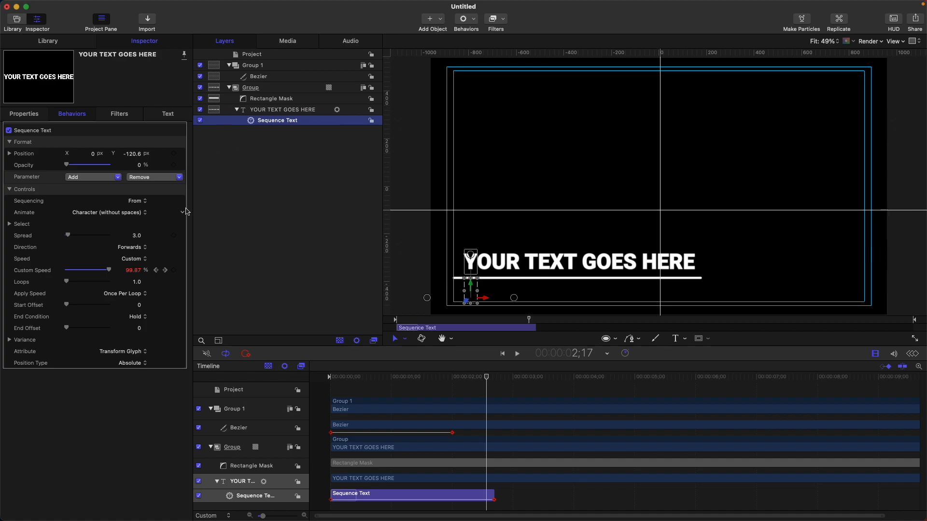
click(183, 154)
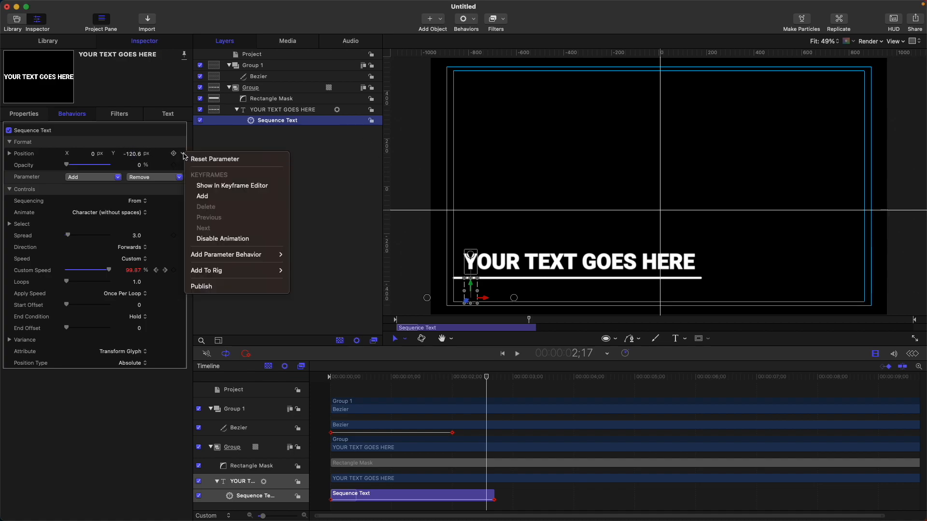
click(241, 287)
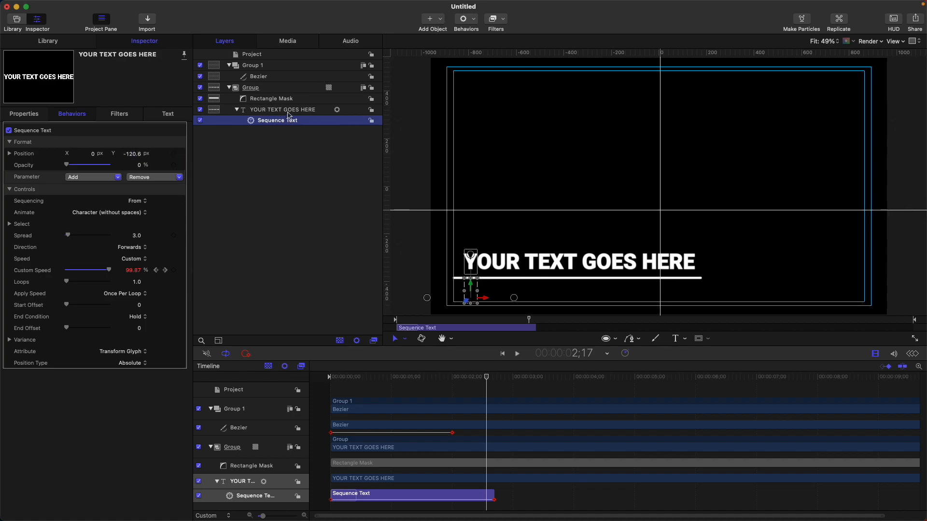
Step: Publish the Font, Size and face Color parameters of the title text layer
click(288, 110)
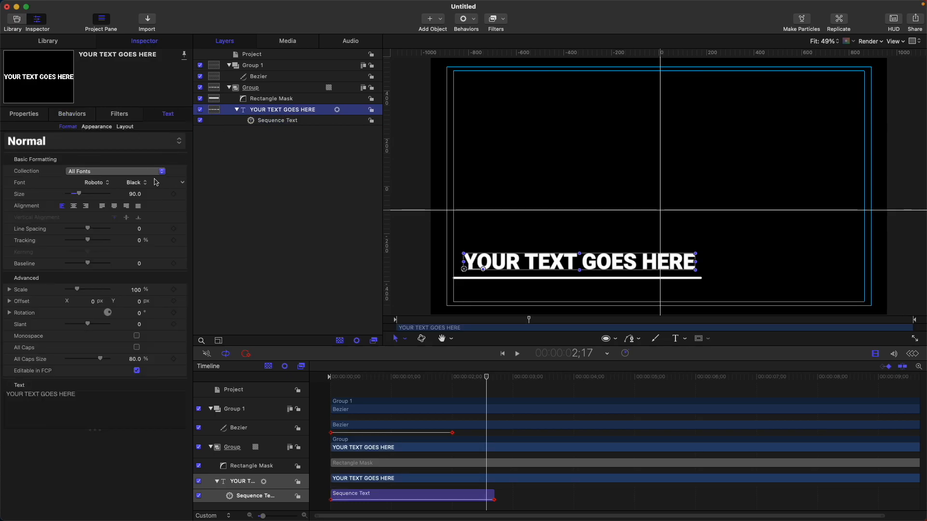
click(182, 182)
click(97, 127)
click(182, 281)
click(205, 416)
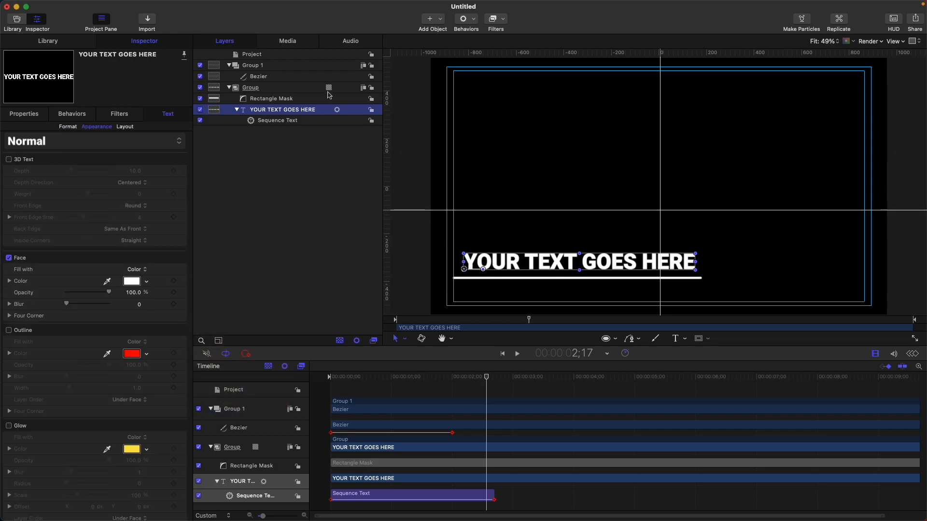
Step: Publish the Brush Color of the Bezier underline's outline
click(274, 77)
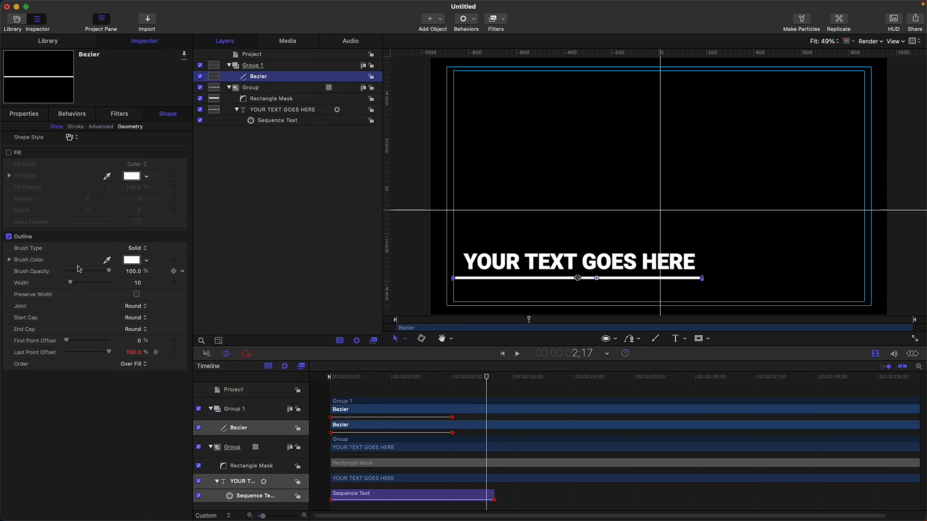
click(184, 261)
click(202, 392)
Step: Play the finished title from the first frame to review the line and text together, stopping at 2;11
drag(461, 376, 255, 360)
key(space)
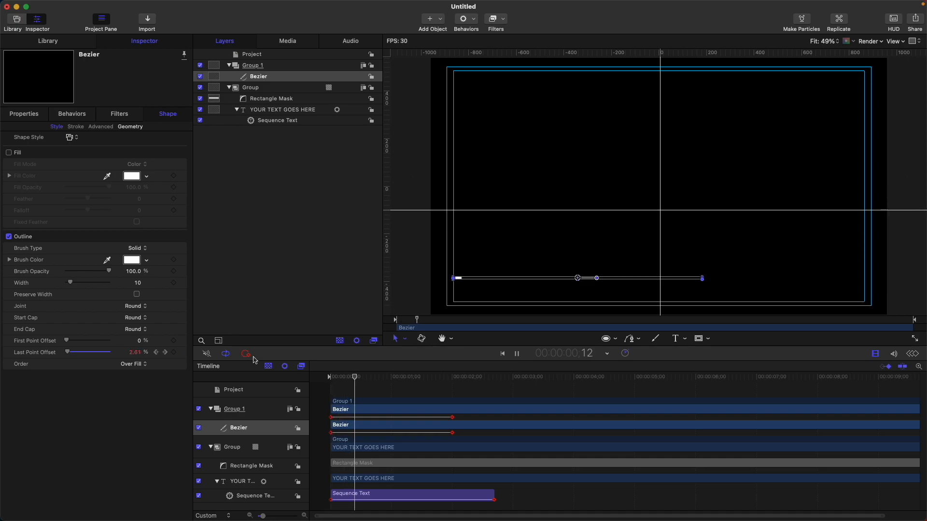
key(space)
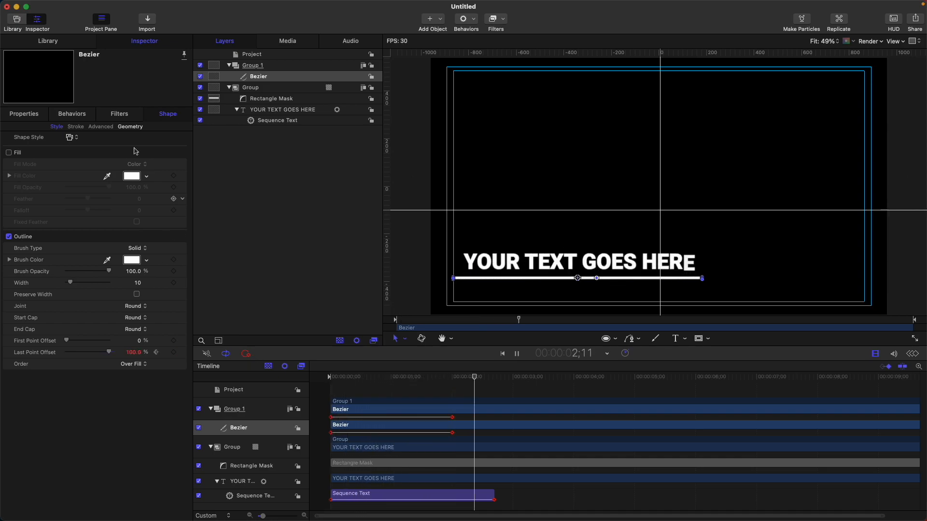
Step: Rename the project's published Brush Color parameter as Line Color
click(280, 55)
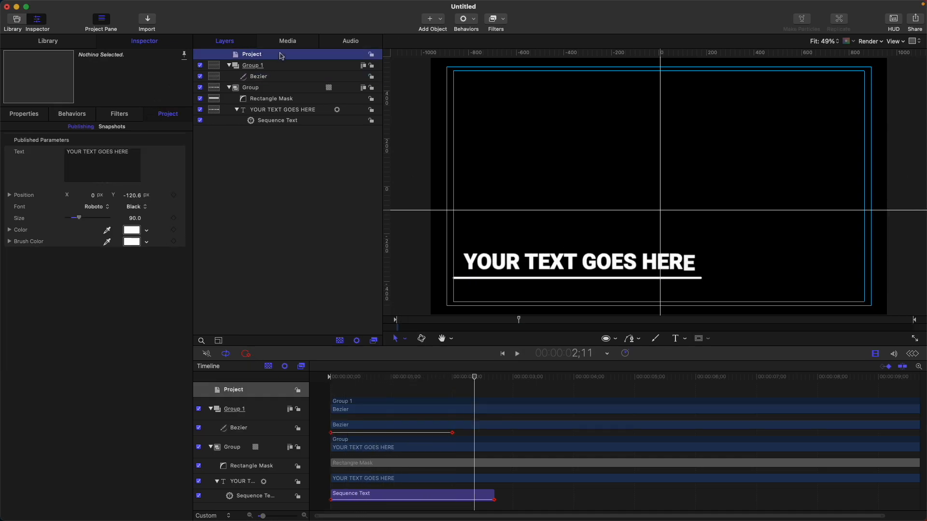
double_click(33, 243)
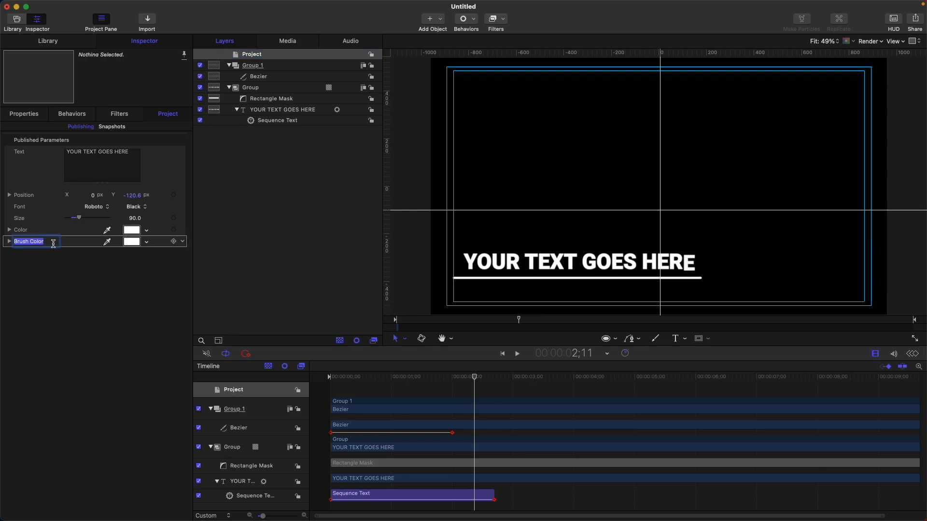
text(Line)
click(356, 216)
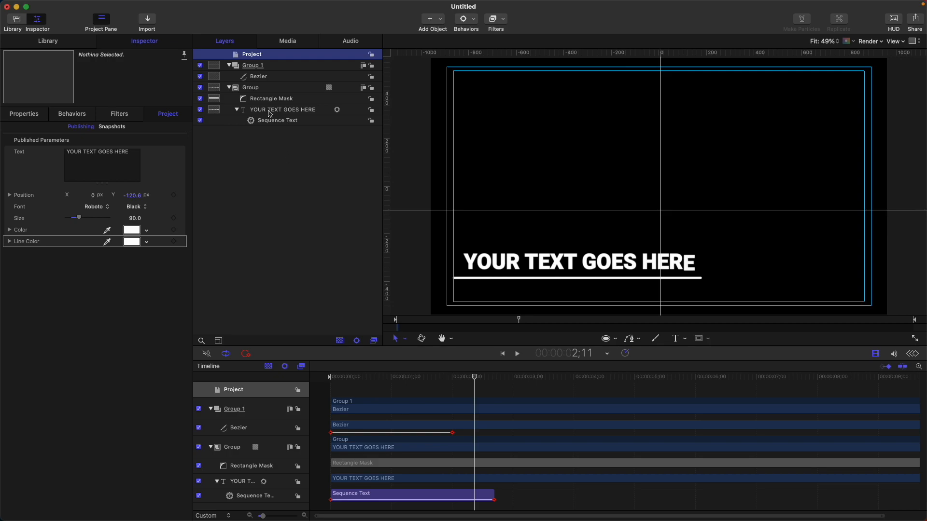
Step: Convert the project to a Final Cut Pro title with the title source set to None
click(59, 6)
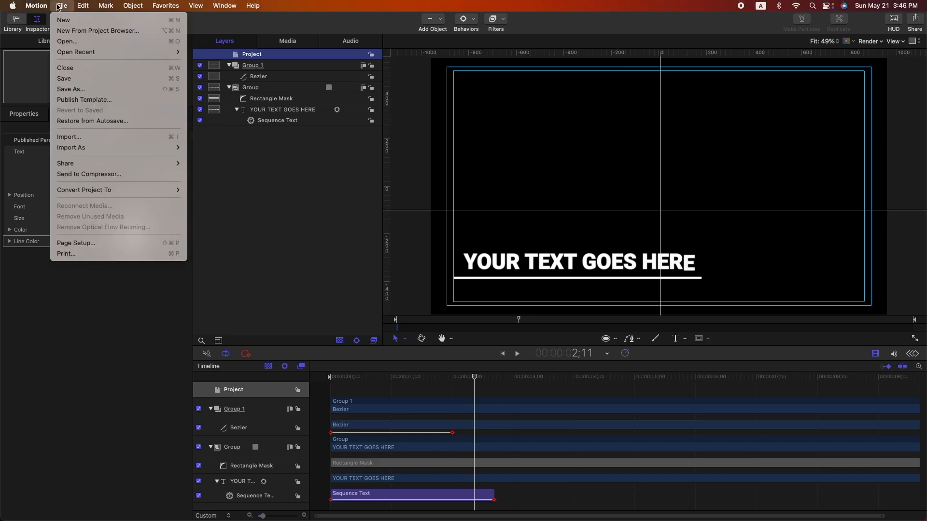
mouse_move(118, 190)
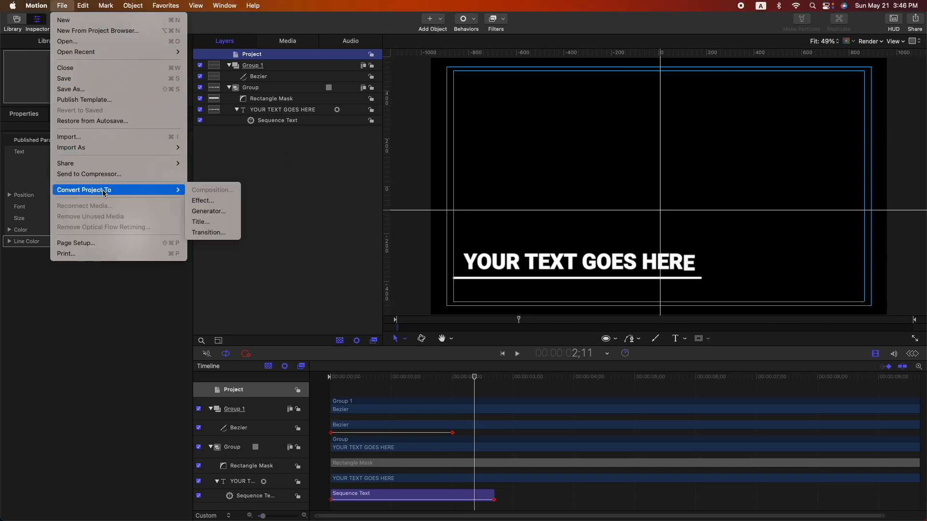
click(206, 221)
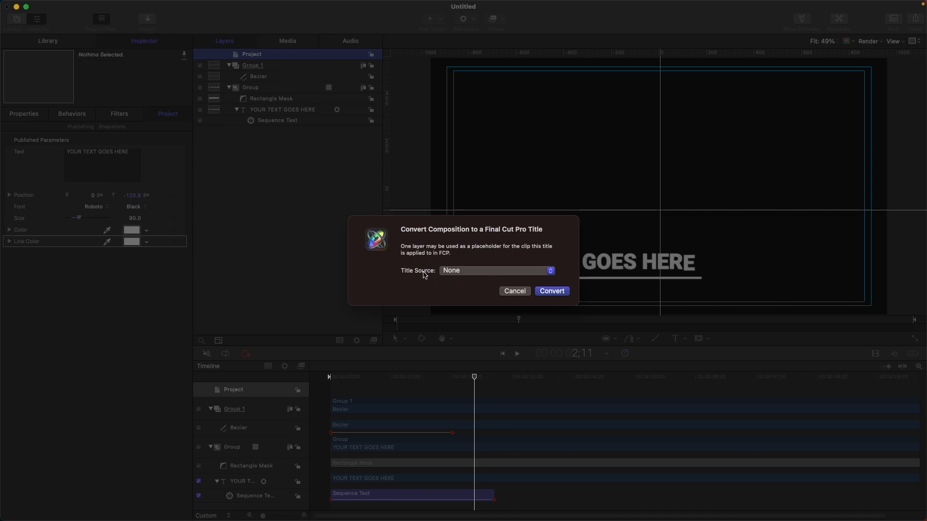
click(560, 293)
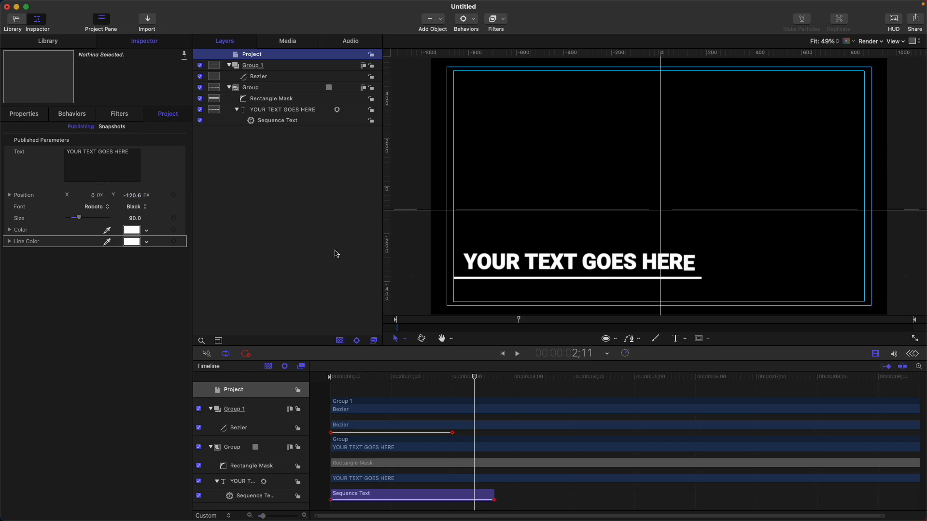
Step: Save the title as a template named "Youtube lower third" in the Test category with no theme
click(63, 6)
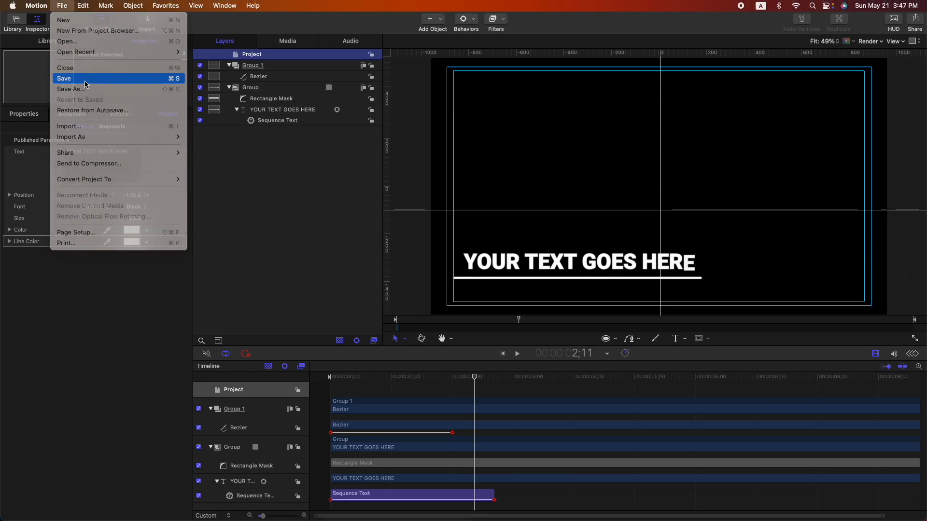
click(77, 78)
click(440, 250)
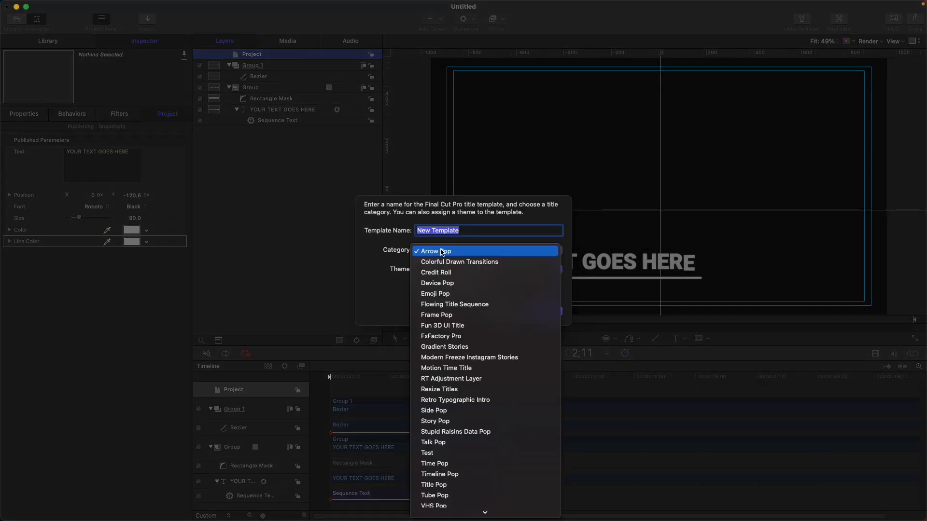
scroll(440, 251, down, 2)
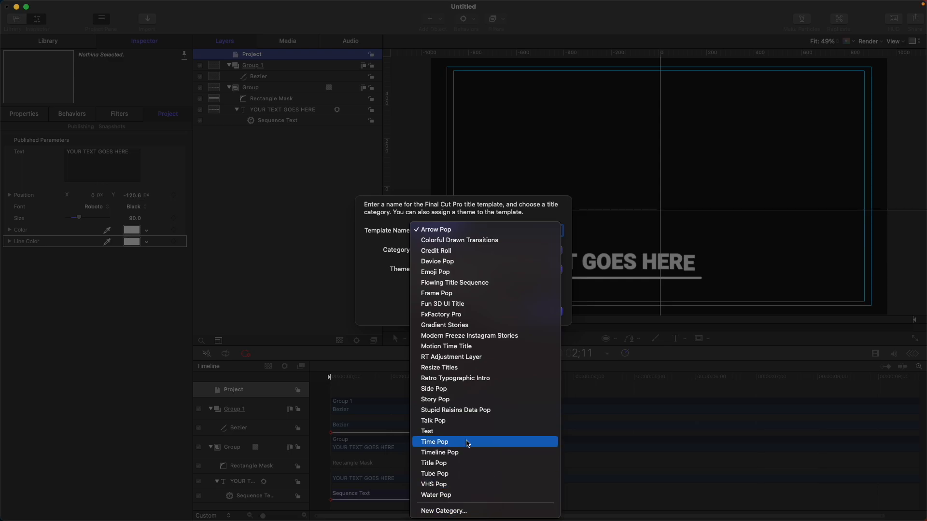
click(442, 431)
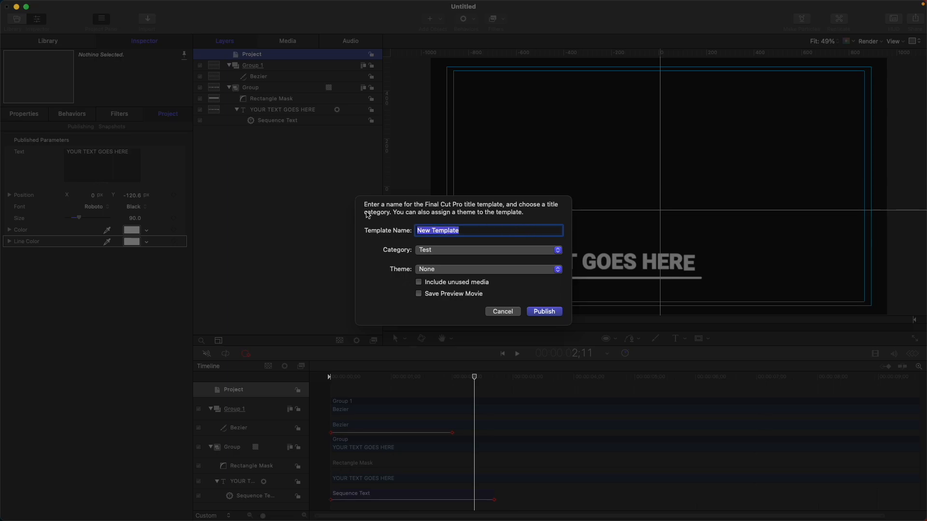
text(Yo)
click(555, 313)
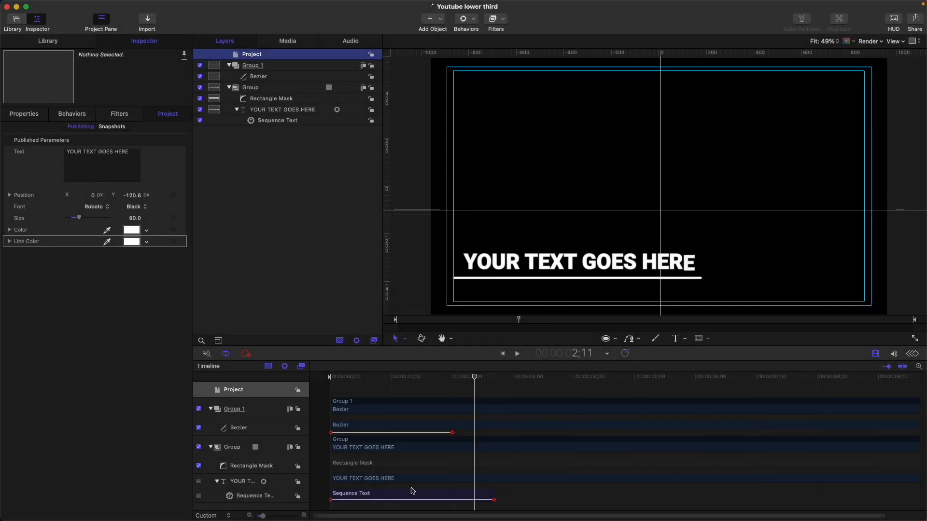
Step: Switch to Final Cut Pro and put the playhead at the start of the TUTORIAL timeline
mouse_move(398, 520)
click(383, 498)
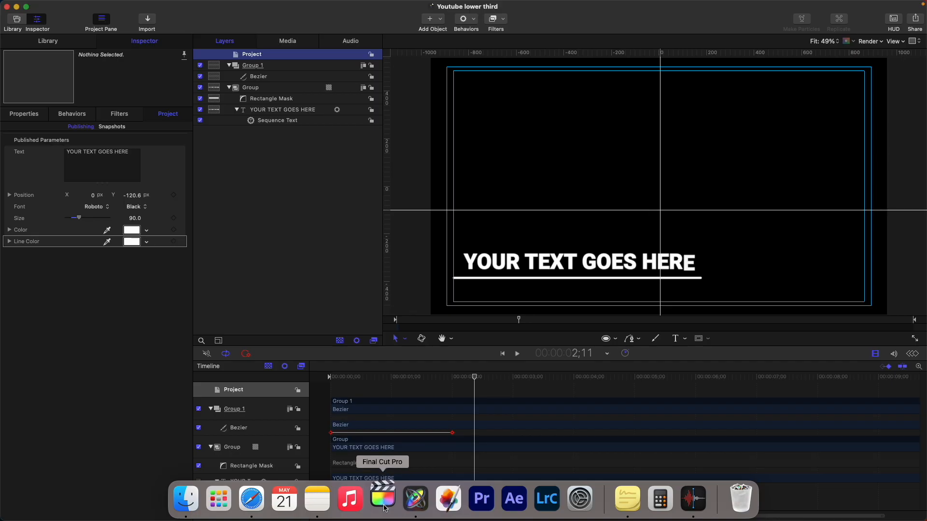
key(Home)
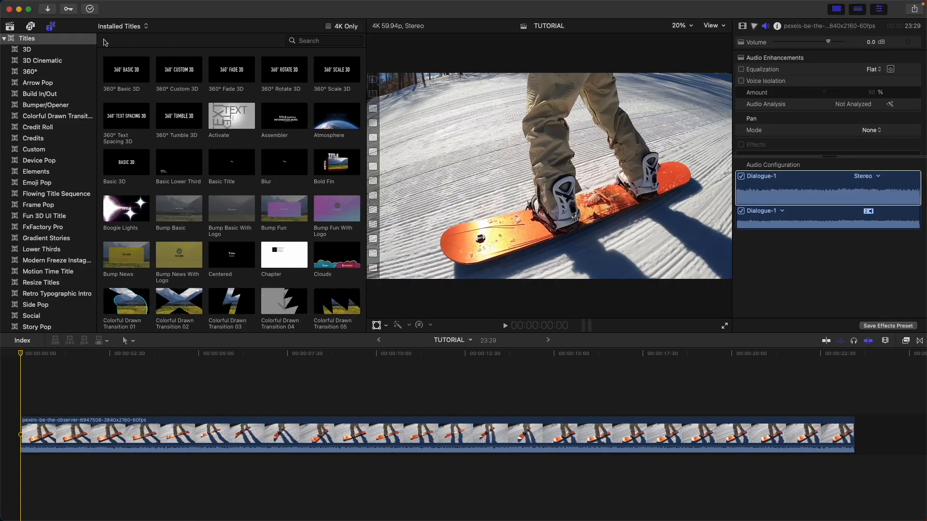
Step: Place the Youtube lower third title from the Test category above the snowboard clip at the timeline's start
click(23, 39)
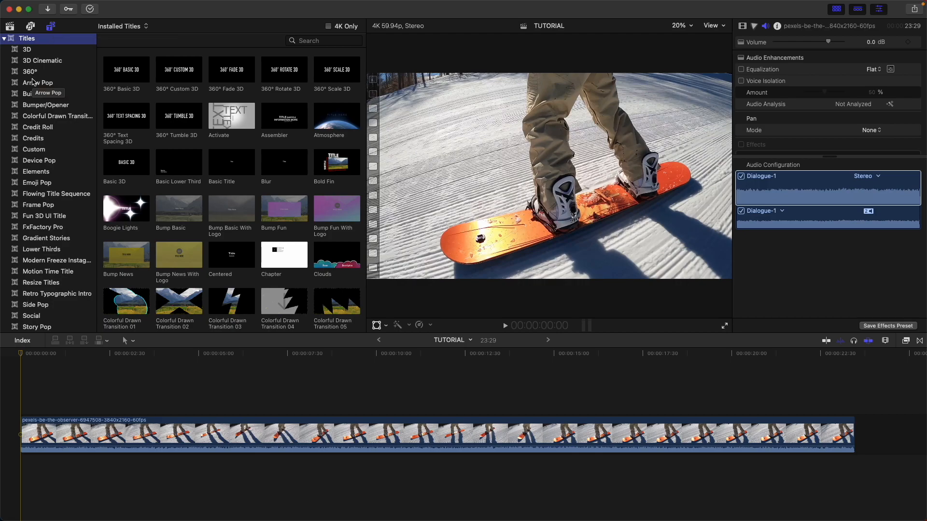
scroll(33, 145, down, 5)
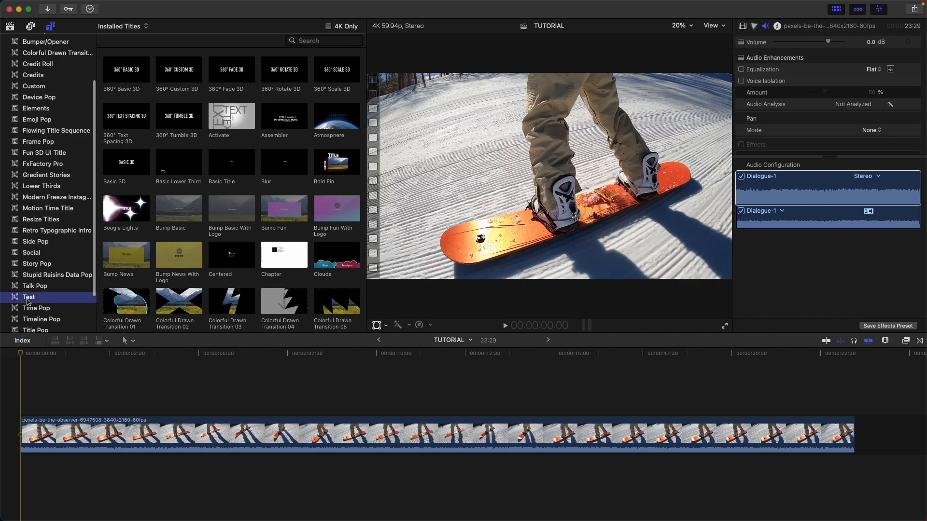
click(28, 298)
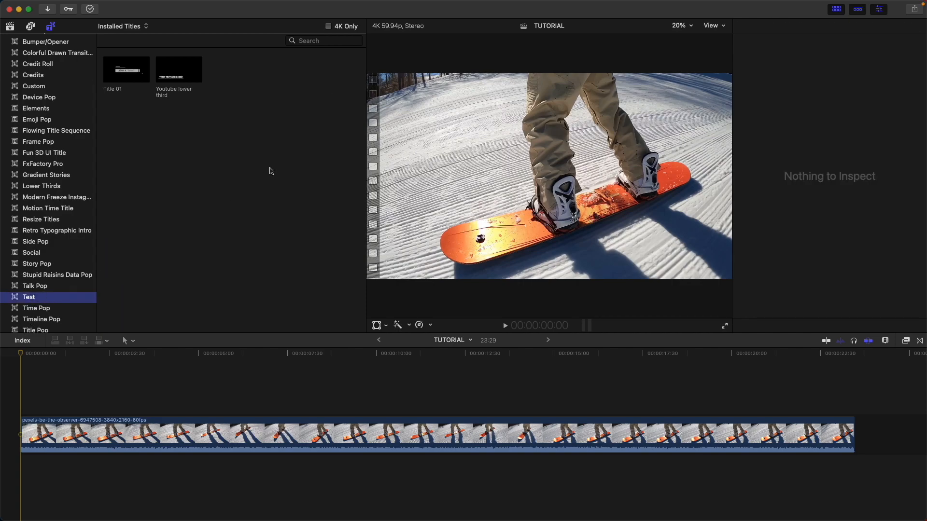
click(180, 80)
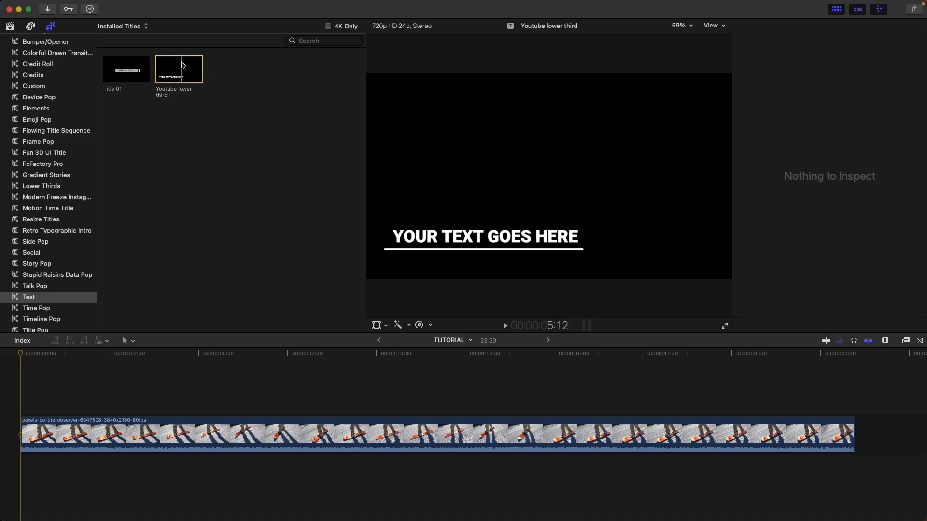
drag(183, 65, 11, 384)
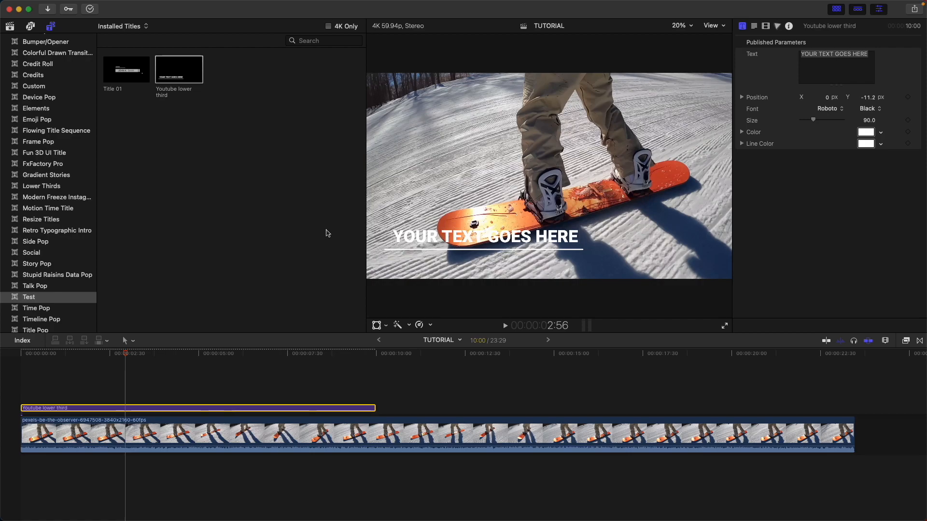
Step: Replace the placeholder in the title's published Text parameter with "Snowboarding is cool"
double_click(496, 238)
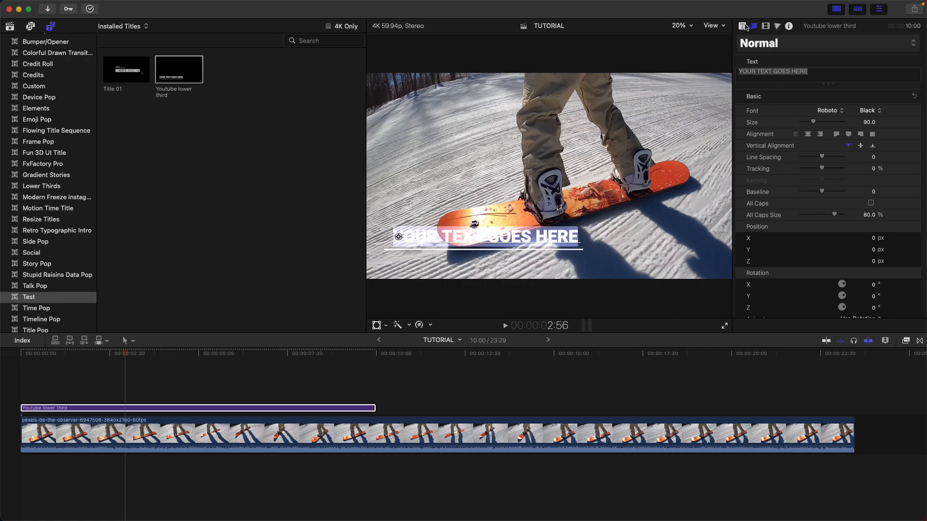
click(742, 27)
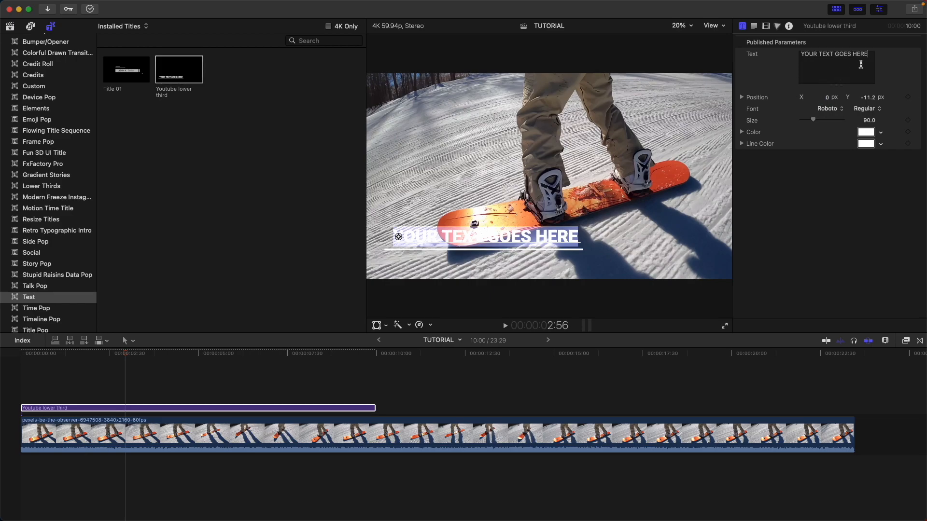
click(874, 57)
drag(874, 57, 786, 50)
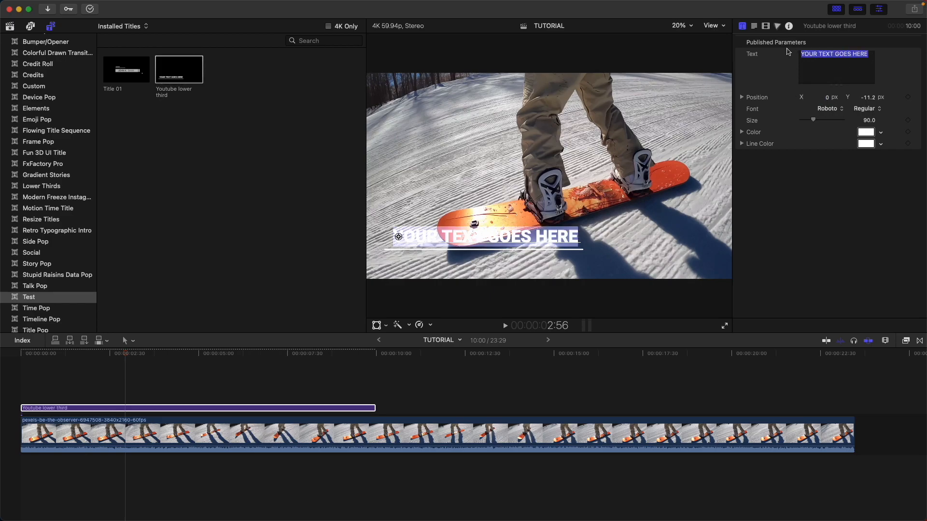
text(Snowr)
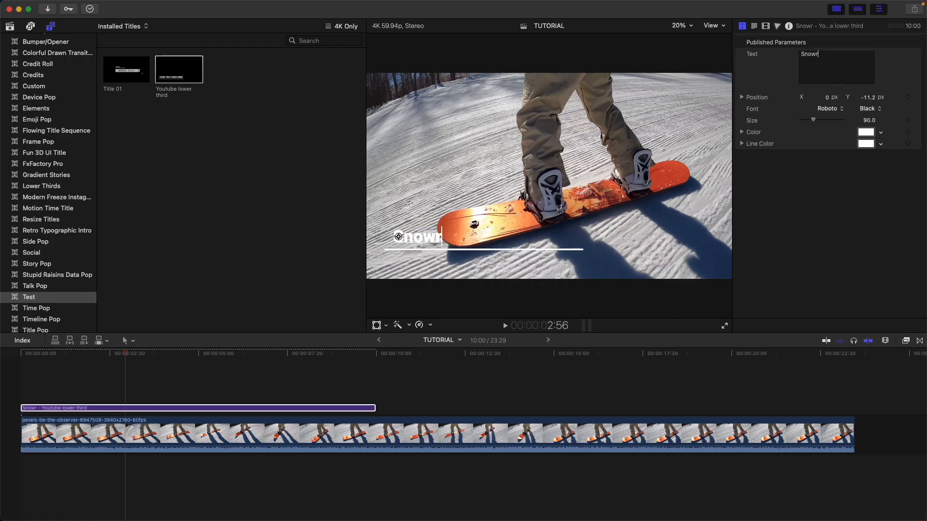
key(BackSpace)
text(boarding is cool)
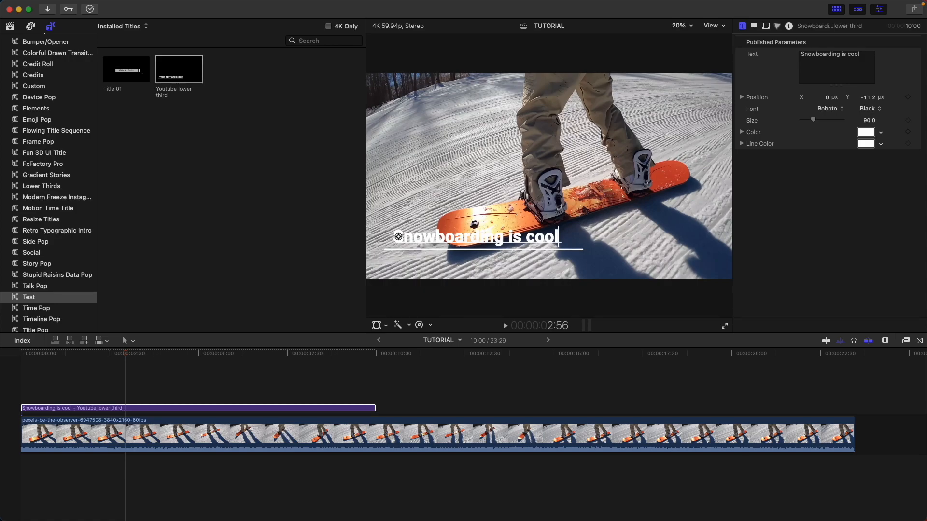
Step: Set the title's published font to Rockin' Record and its size to 109
click(837, 112)
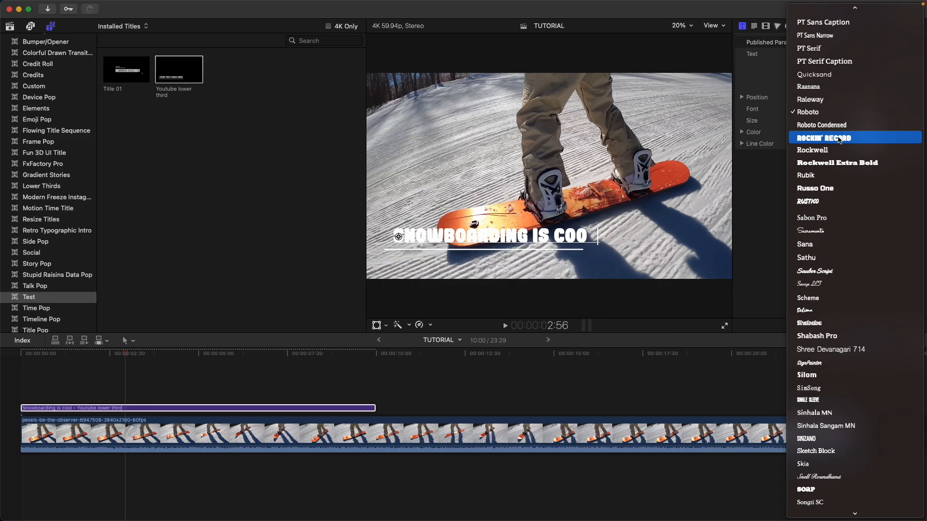
click(839, 139)
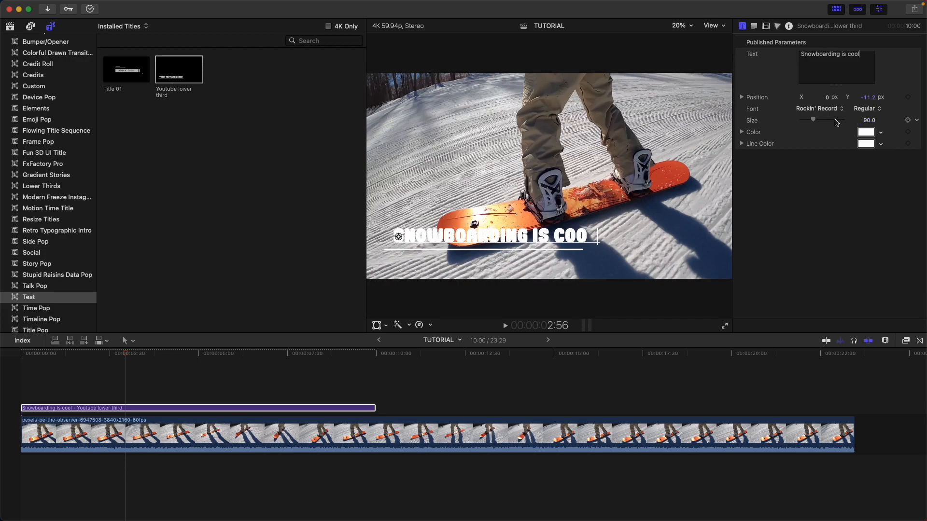
drag(815, 120, 819, 120)
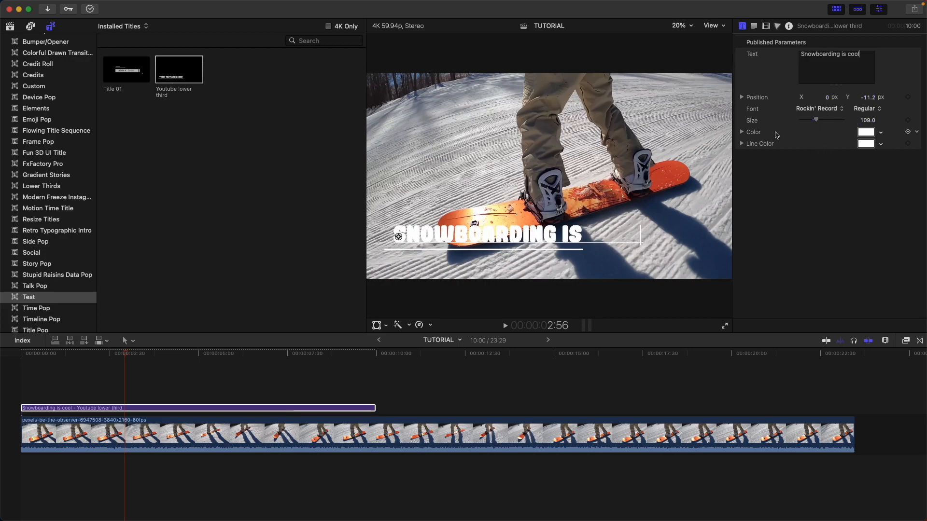
Step: Set the title's published text color to light orange and its line color to black
right_click(872, 133)
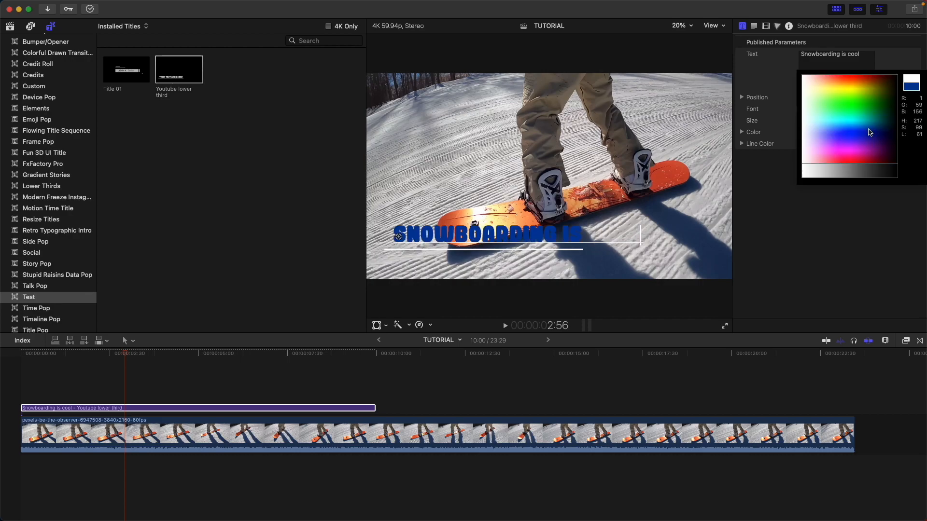
click(834, 83)
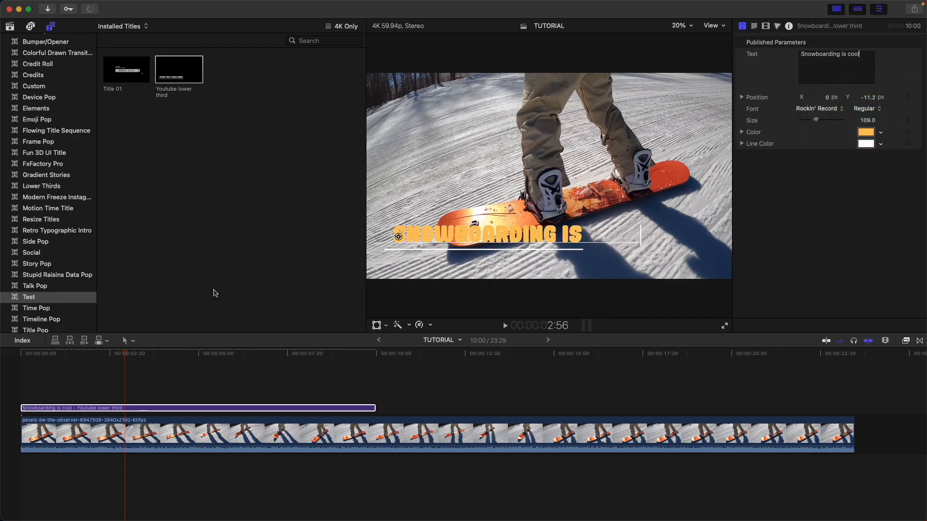
click(865, 134)
click(786, 189)
scroll(795, 242, up, 3)
click(787, 174)
click(758, 111)
Step: Play the recolored title from the start of the timeline to check its animation
click(25, 351)
key(space)
key(space)
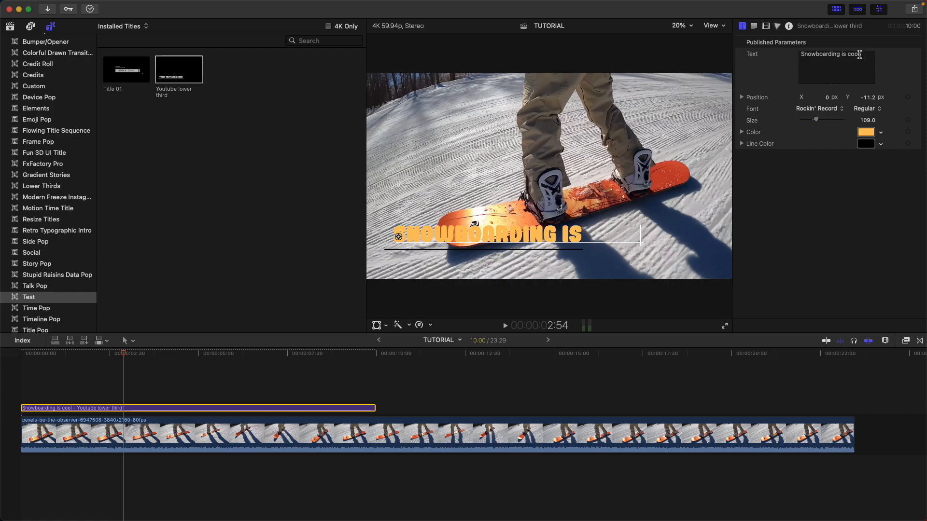
Step: Fit the full title text above the line by setting its size to 89.6 and X position to -38.02 px
click(755, 28)
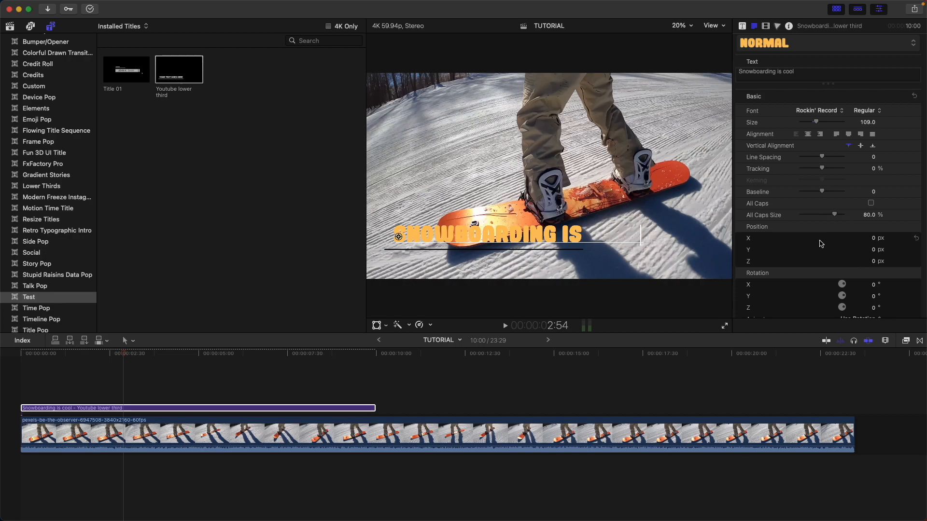
drag(875, 240, 874, 240)
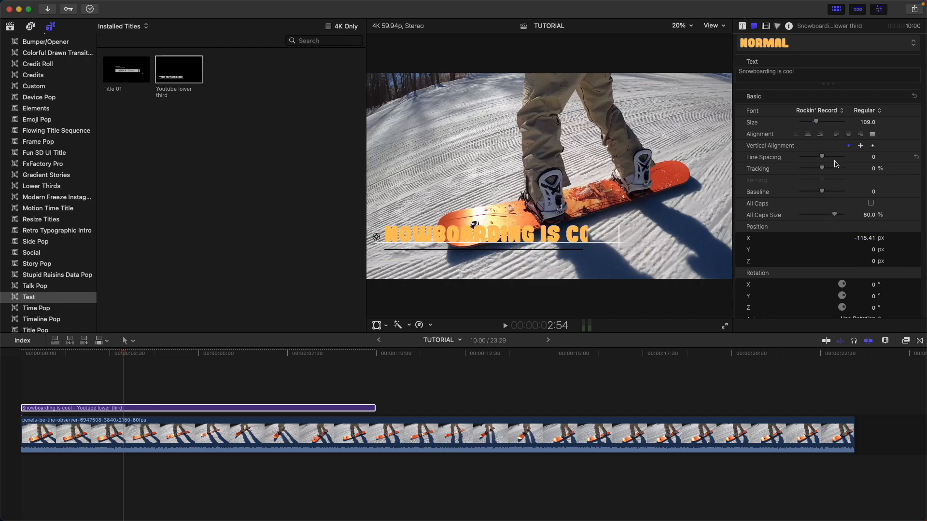
drag(873, 127, 873, 126)
drag(866, 239, 866, 238)
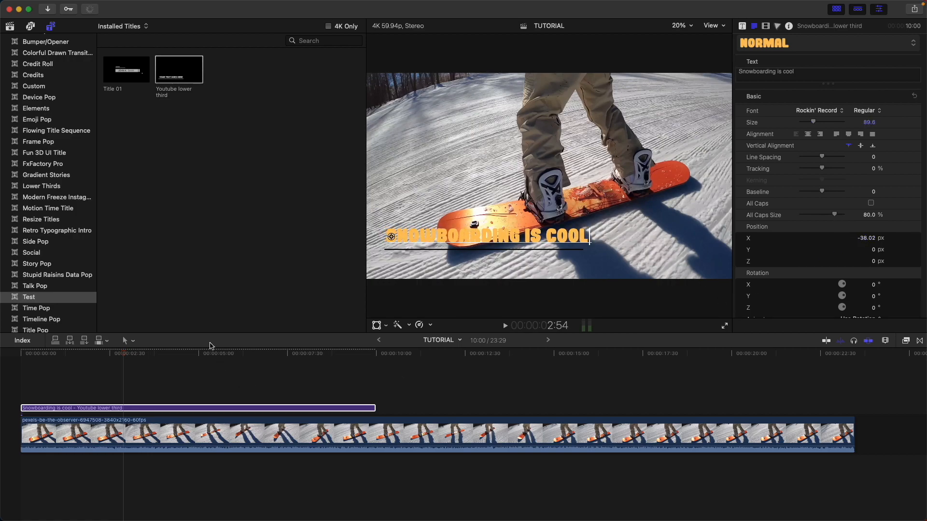
Step: Play the resized title from the timeline's start, and scrub ahead to about 4:54 to check the full text
key(Home)
key(space)
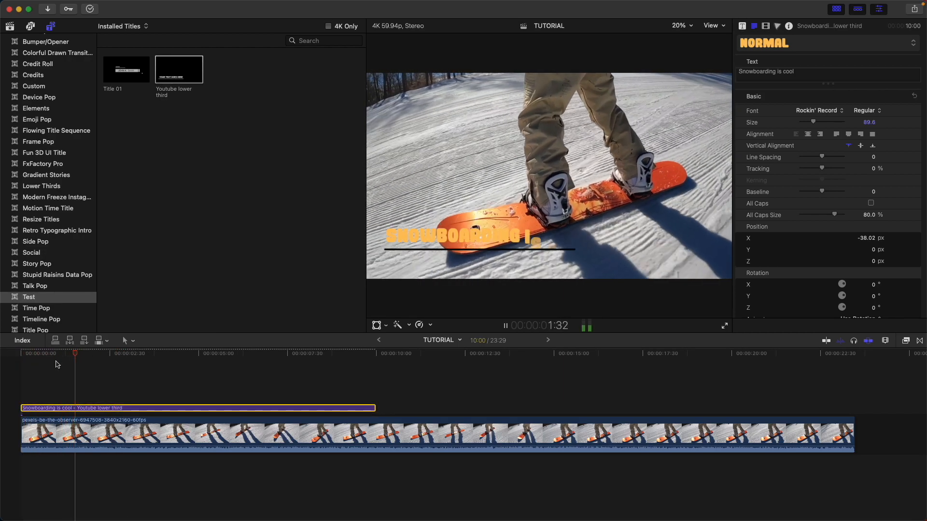
key(space)
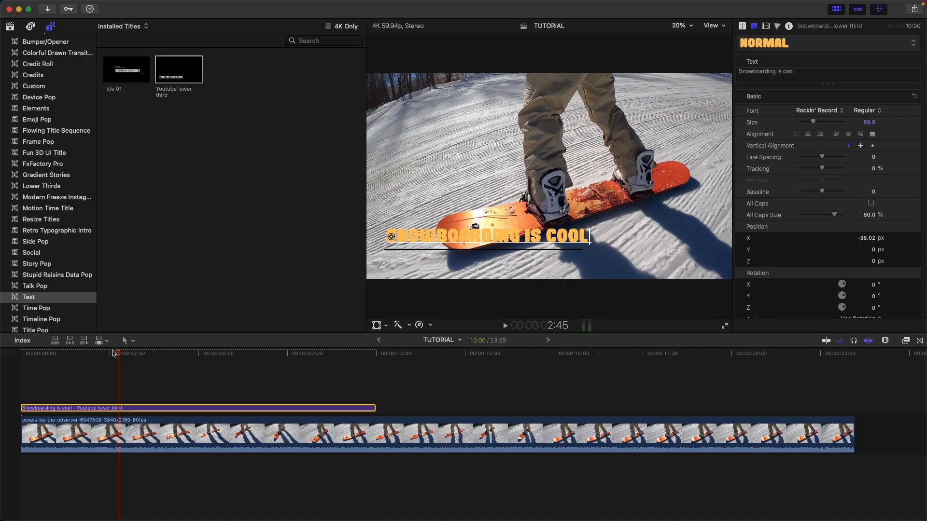
drag(122, 356, 196, 359)
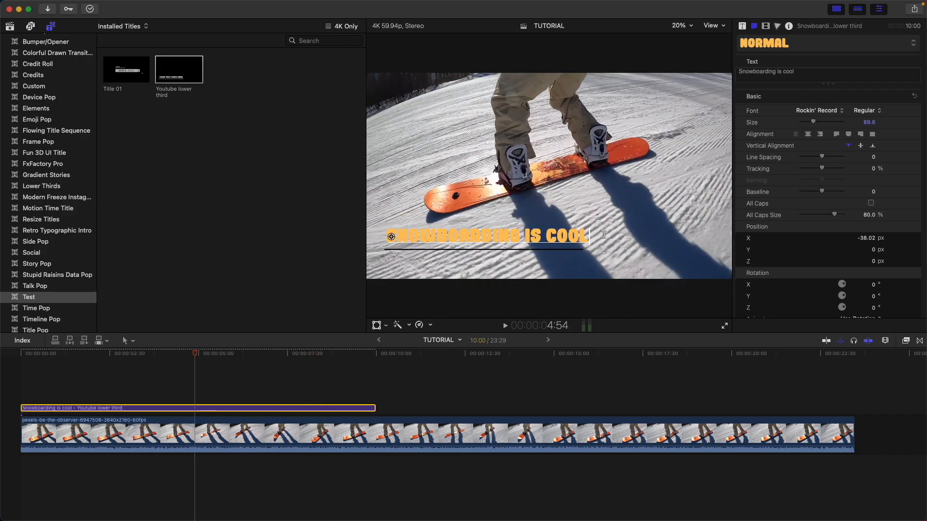